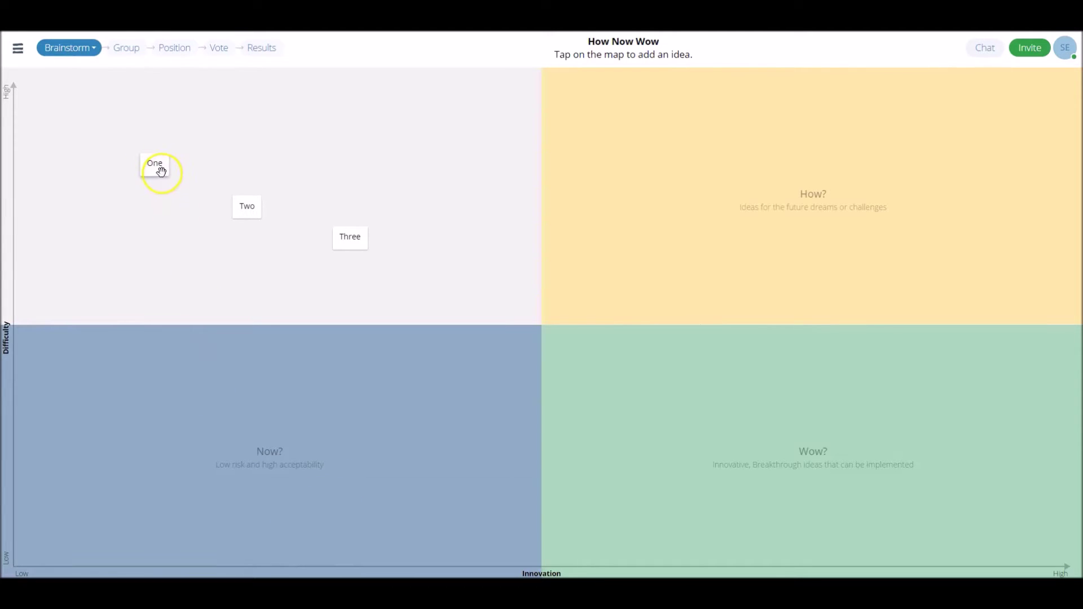
Step: Place idea One in the Now? quadrant, Two in How?, and Three in Wow?
left_click_drag(161, 171, 273, 428)
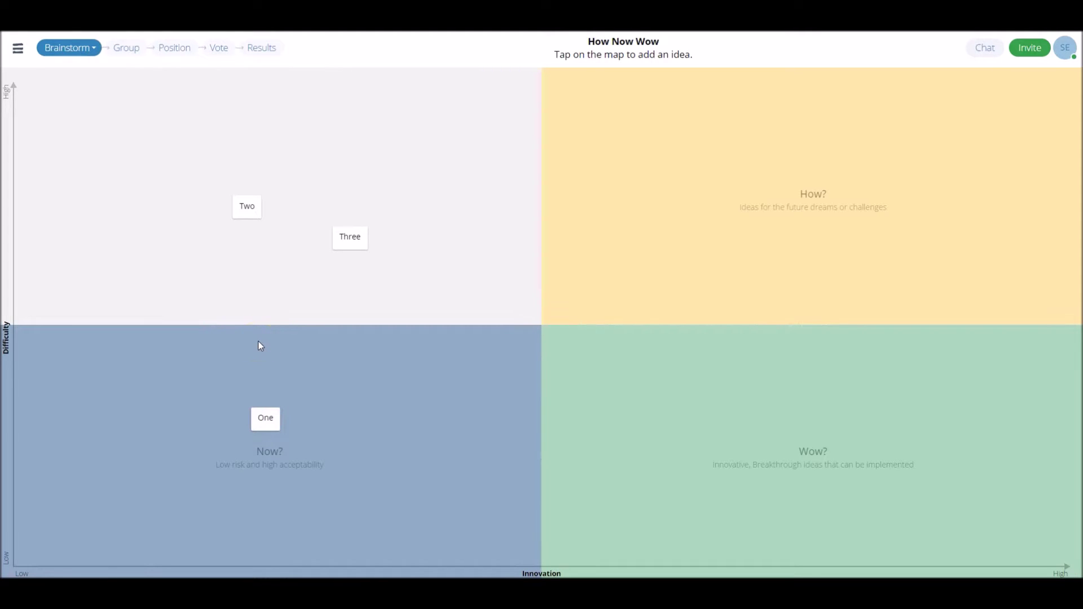
left_click_drag(254, 207, 814, 170)
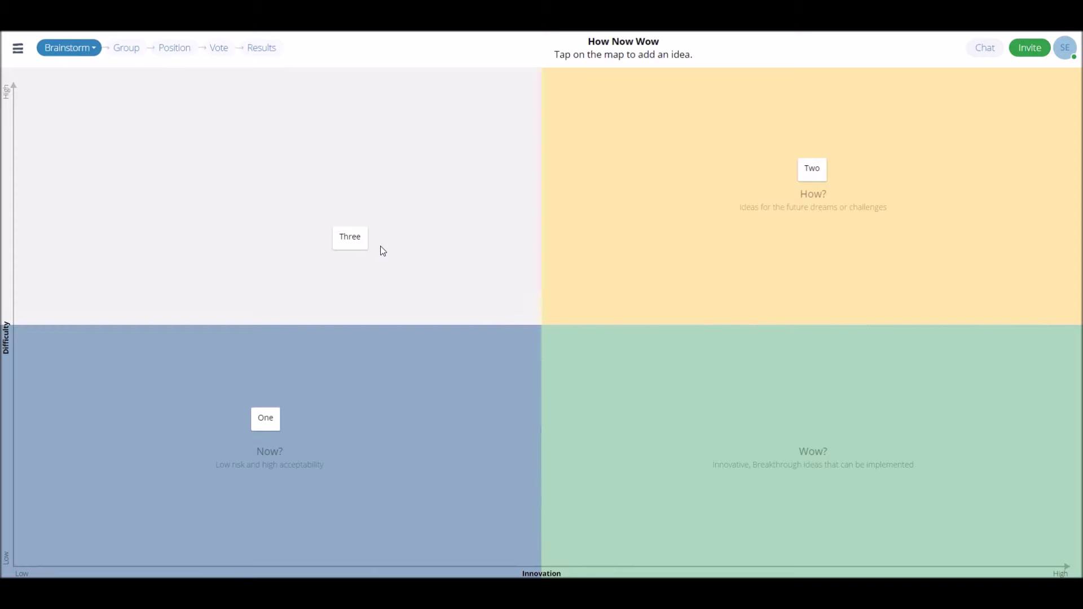
left_click_drag(358, 239, 821, 427)
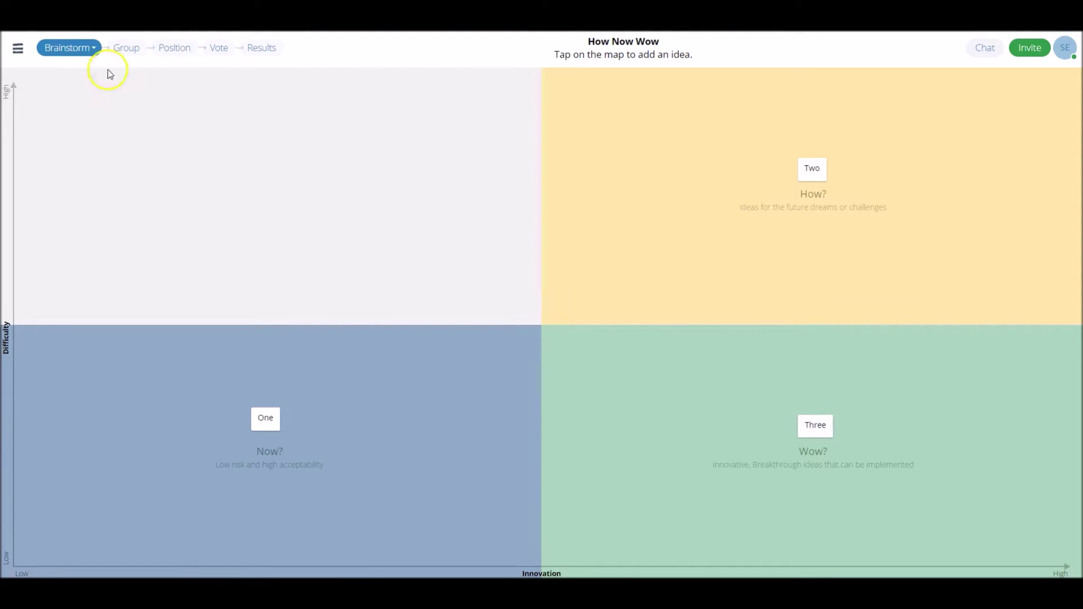
Step: From the home page, start a new map using the How Now Wow template found by searching 'how'
left_click(11, 172)
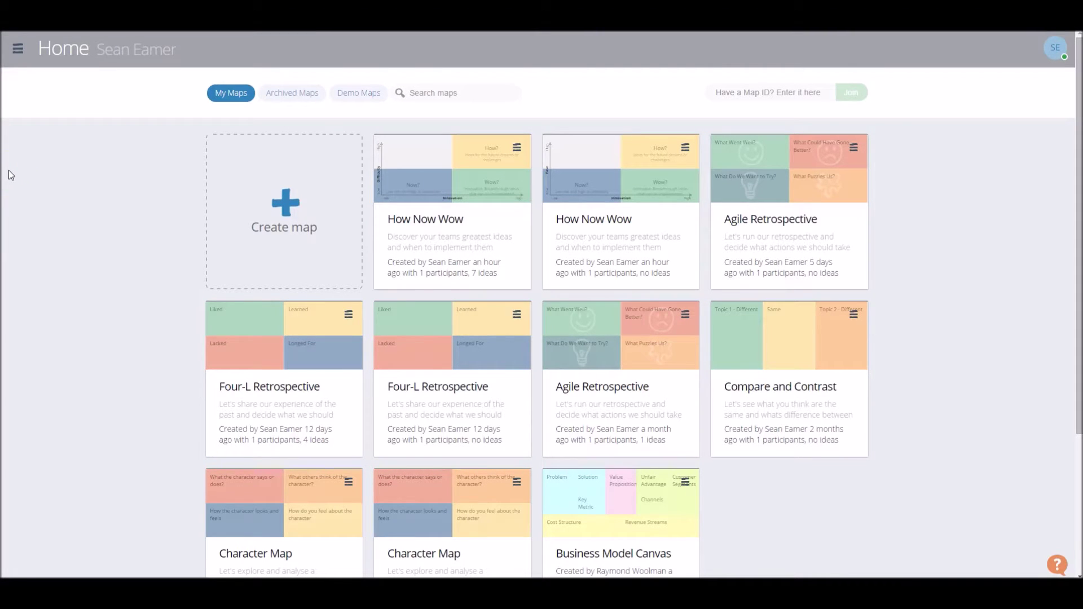
left_click(235, 231)
left_click(262, 159)
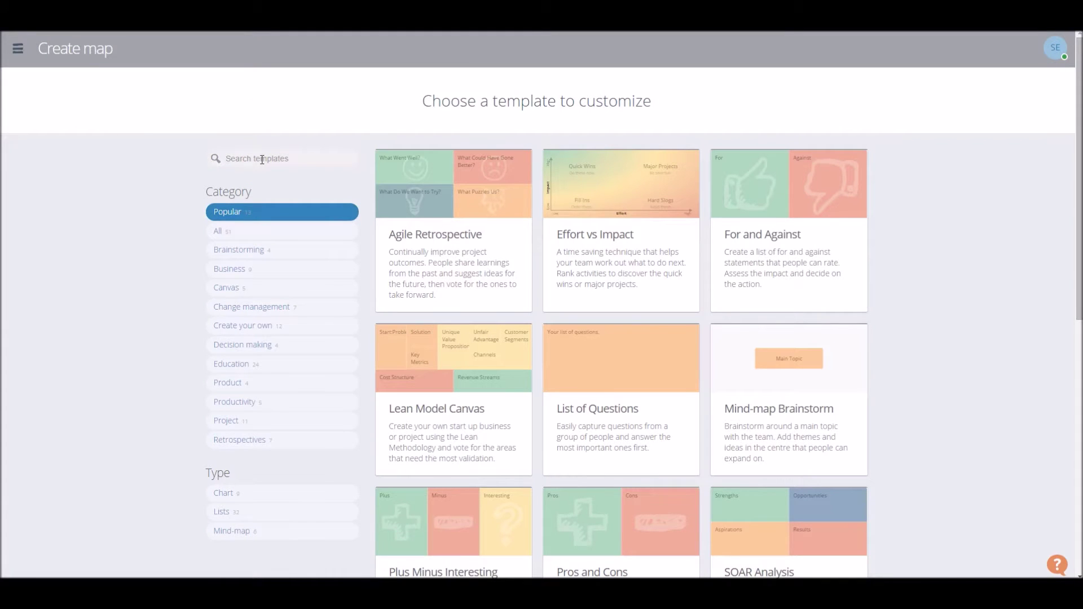
type("how")
left_click(756, 286)
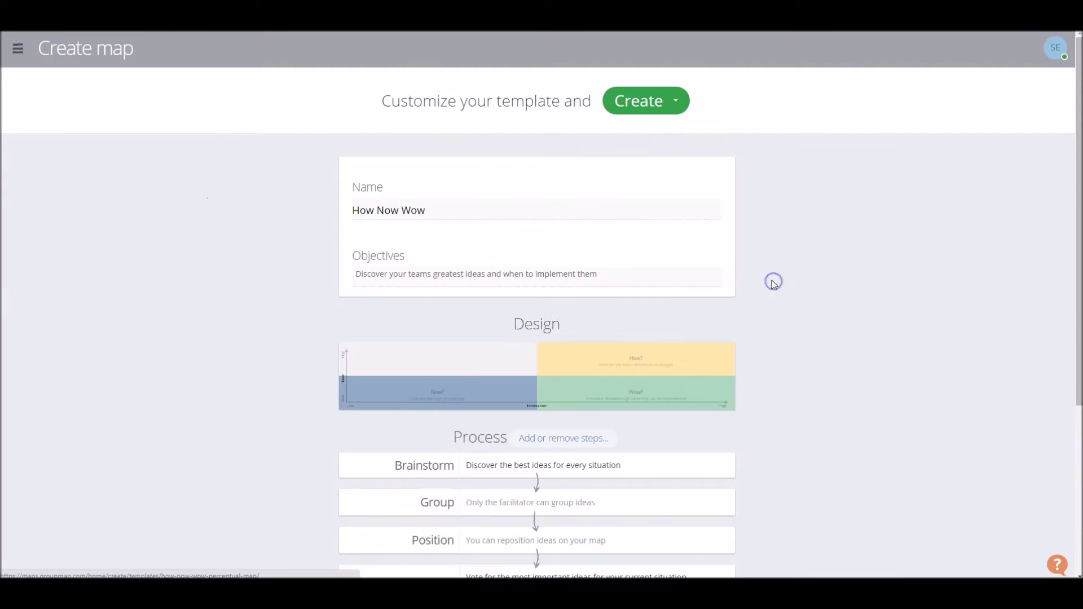
Step: Review the template's customisation page and deselect the map name field
left_click_drag(452, 210, 348, 213)
scroll(298, 242, "down", 1)
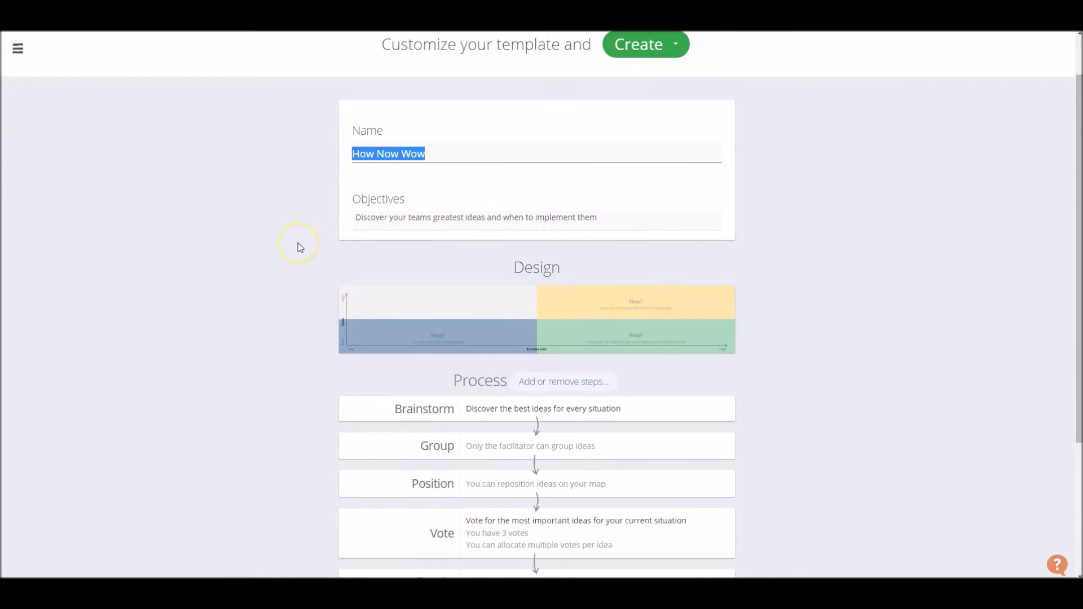
scroll(298, 247, "down", 1)
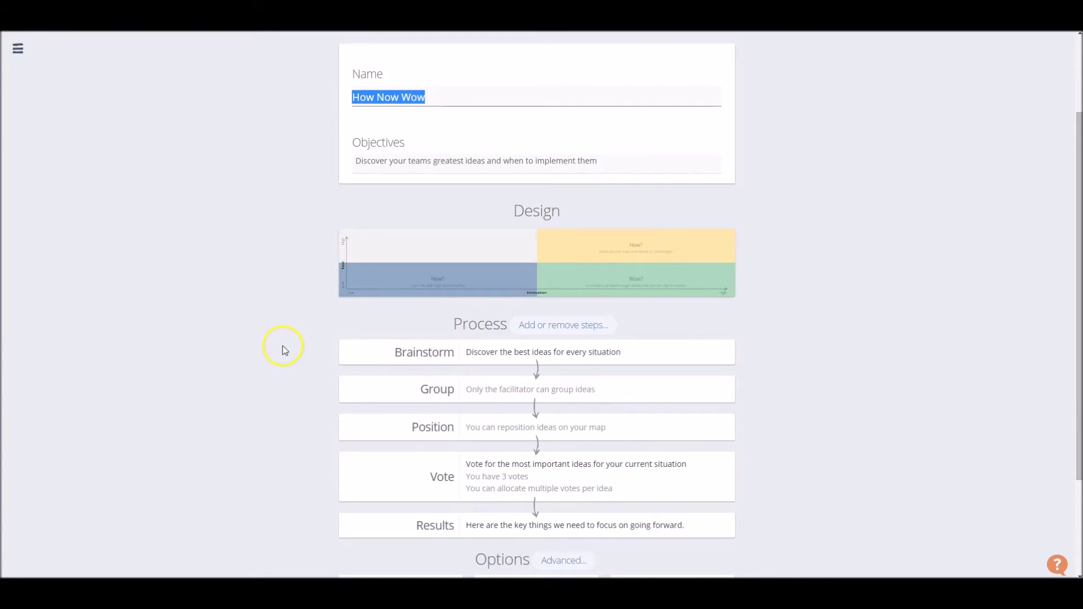
left_click(217, 347)
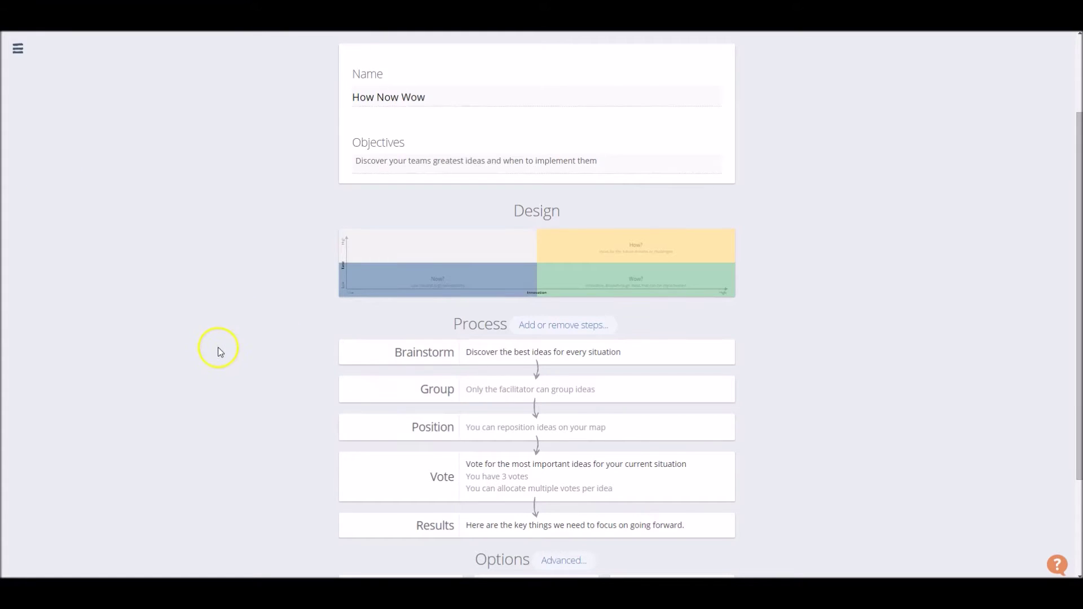
left_click(538, 357)
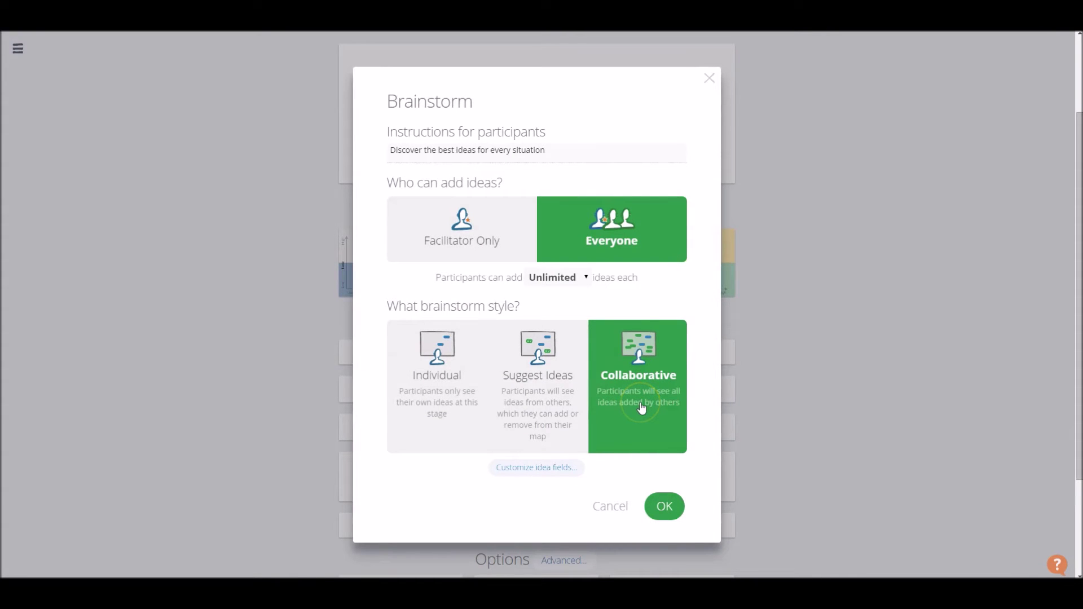
left_click(446, 384)
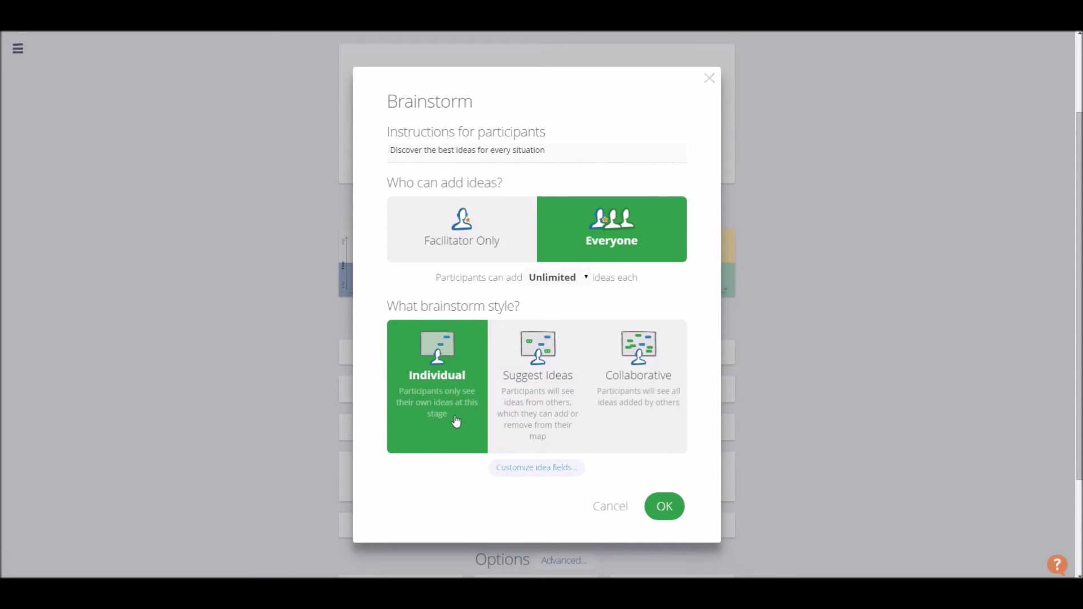
left_click(649, 378)
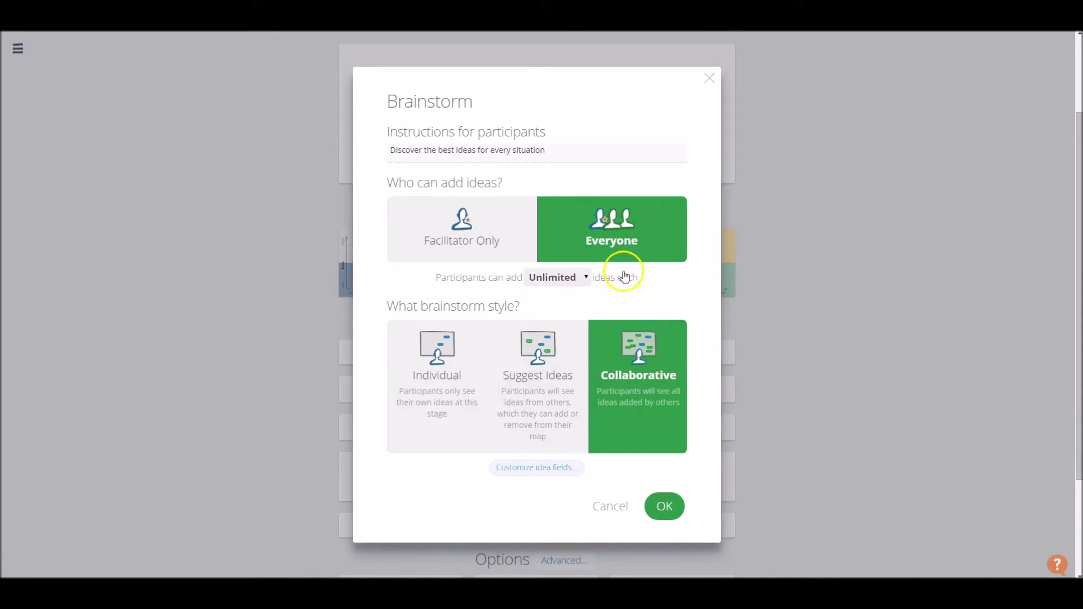
left_click(285, 457)
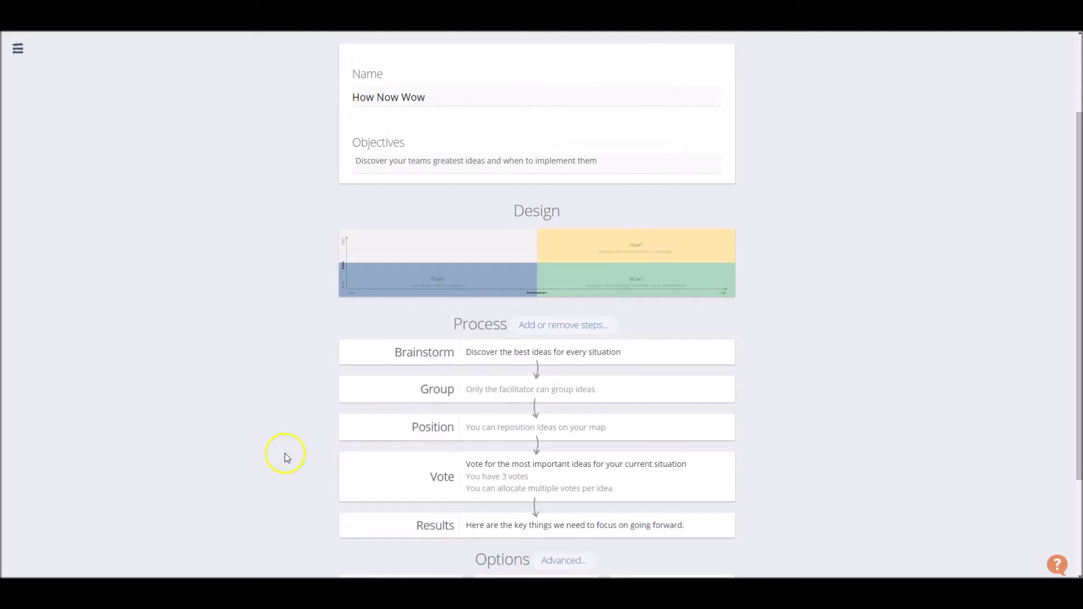
left_click(539, 480)
left_click(508, 308)
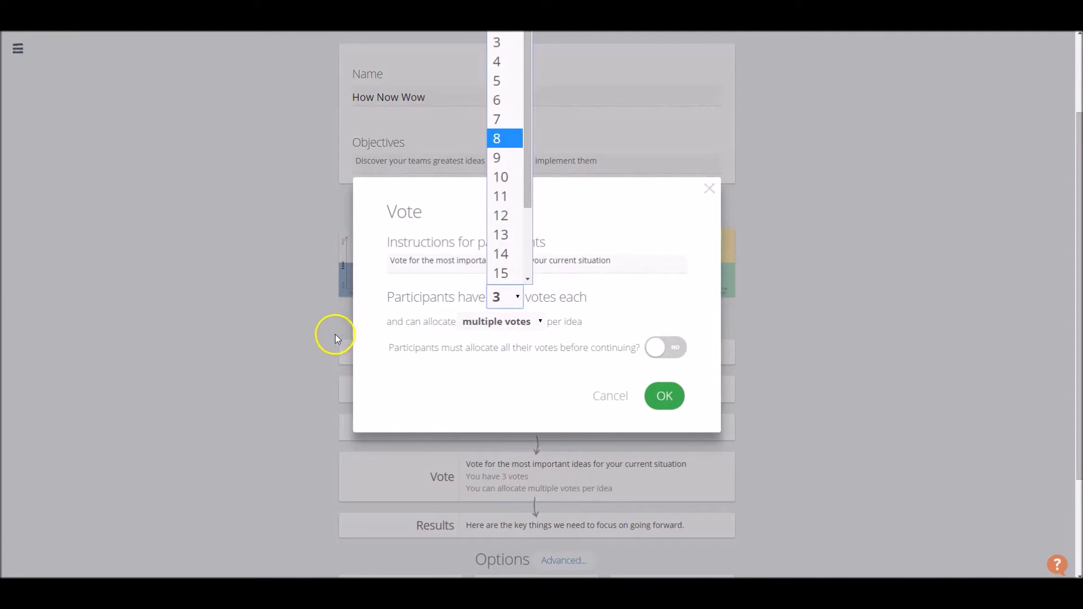
left_click(402, 335)
left_click(667, 398)
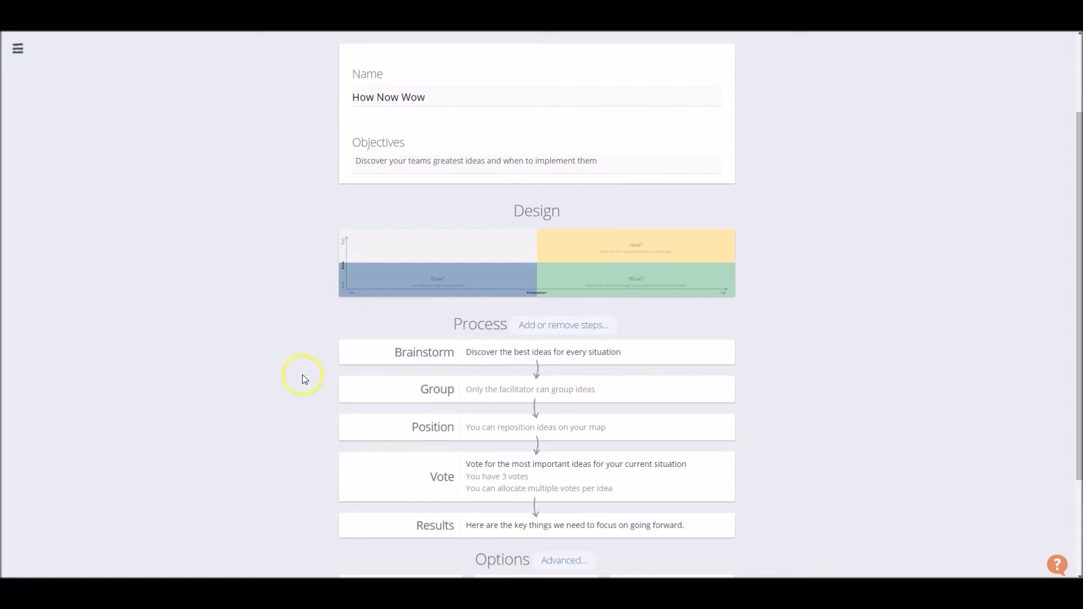
left_click(536, 429)
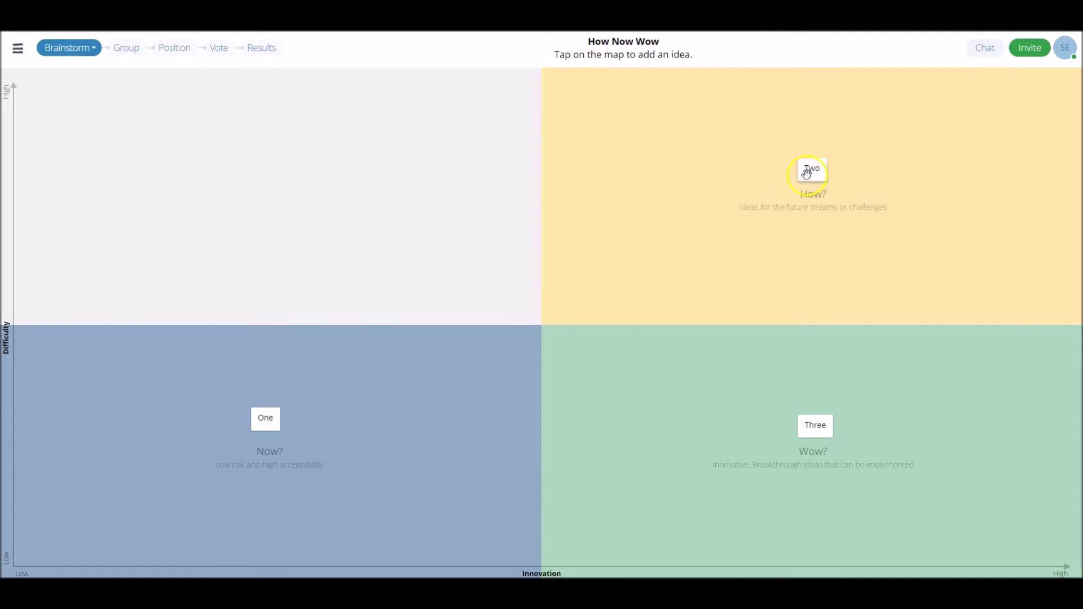
Step: Set the Position step so ideas are positioned collaboratively as a group
mouse_move(806, 173)
left_mouse_down()
mouse_move(844, 177)
mouse_move(812, 168)
left_mouse_up()
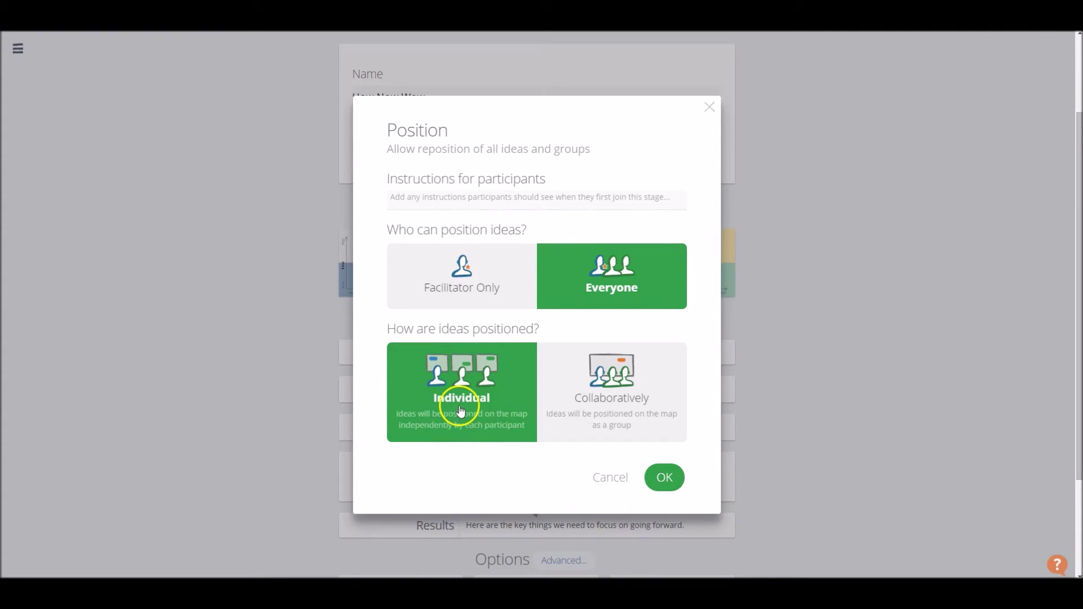
left_click(618, 416)
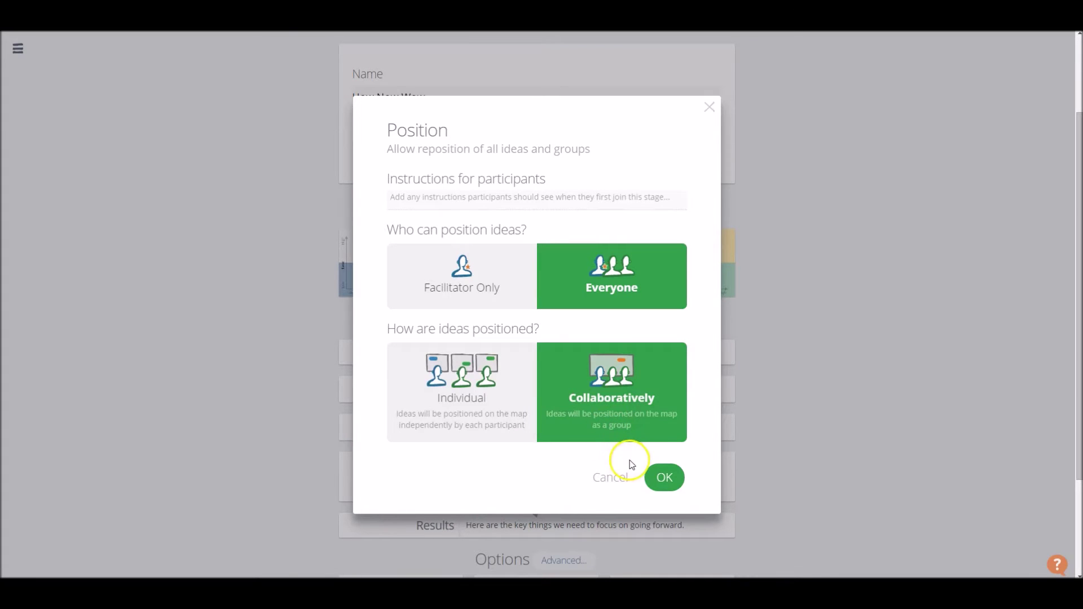
left_click(666, 479)
Step: Create the customised How Now Wow map
scroll(943, 328, "down", 1)
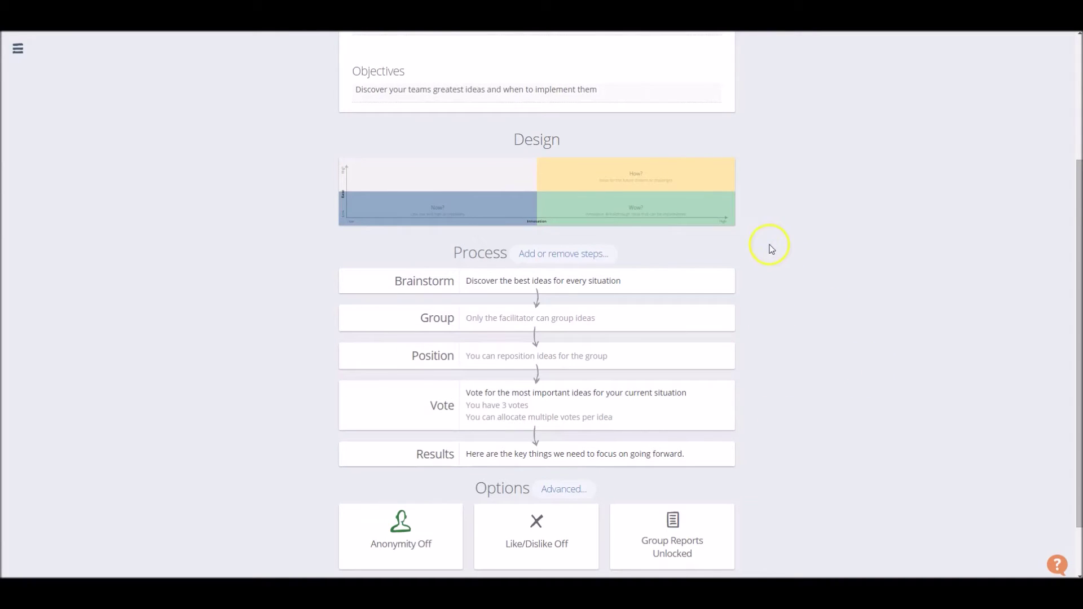
left_click(774, 335)
scroll(779, 333, "down", 1)
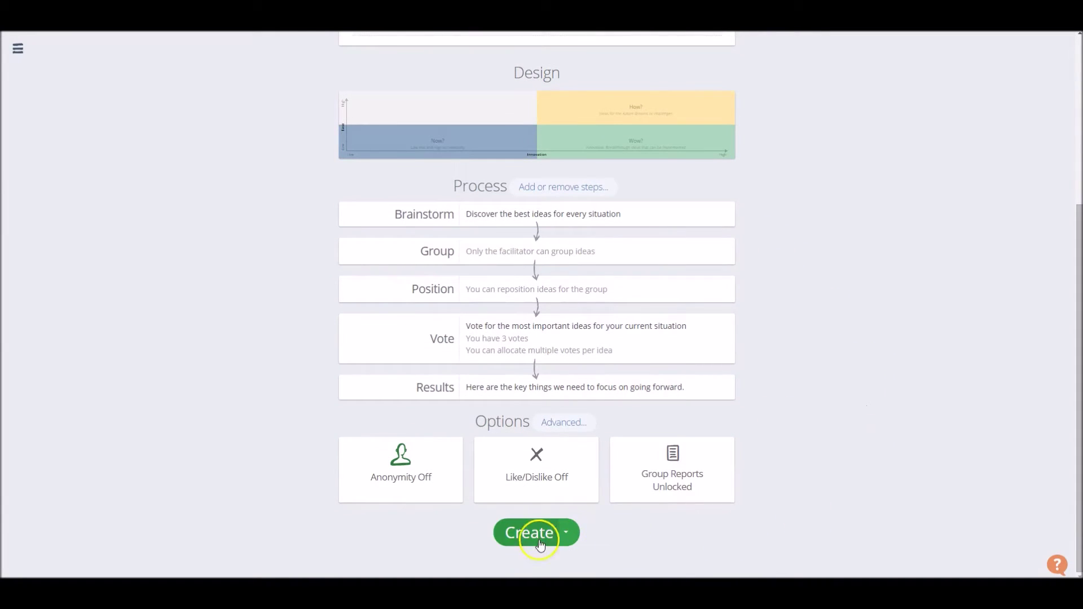
left_click(527, 528)
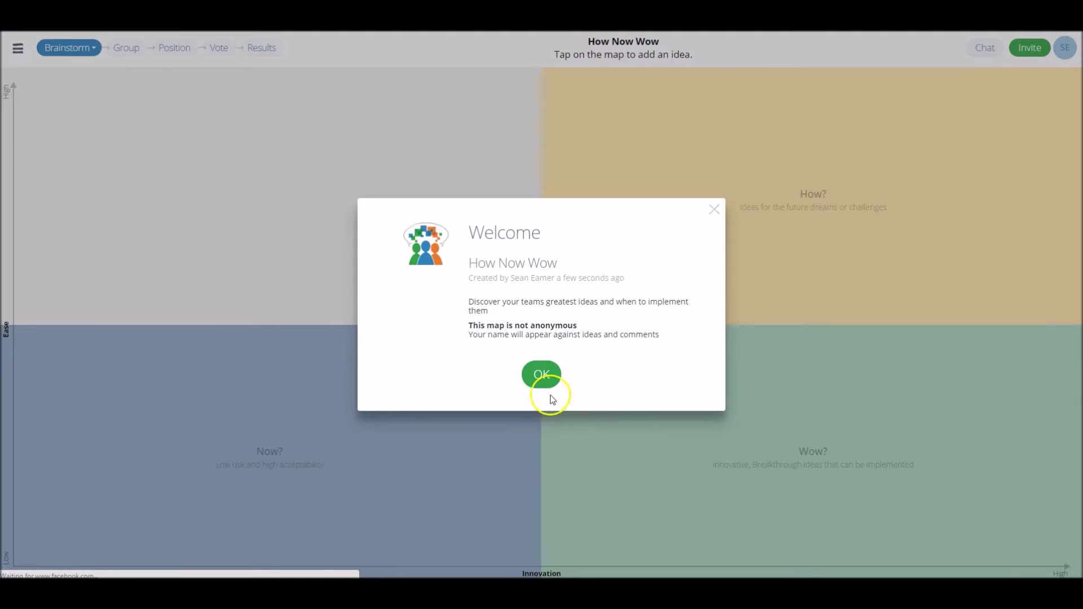
Step: Dismiss the welcome message on the new map and open its side menu
left_click(542, 377)
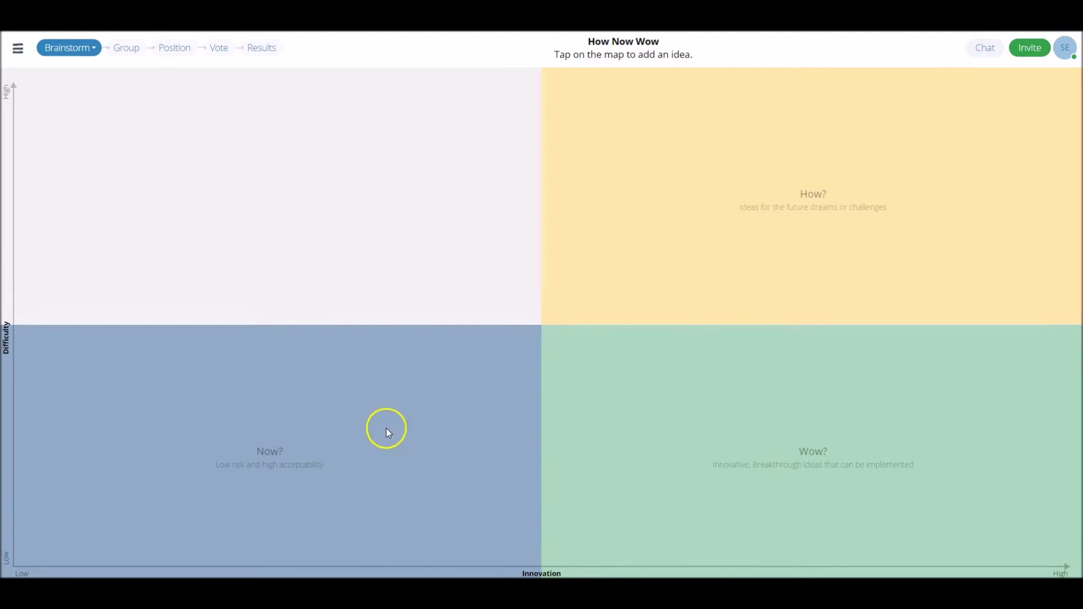
left_click(18, 51)
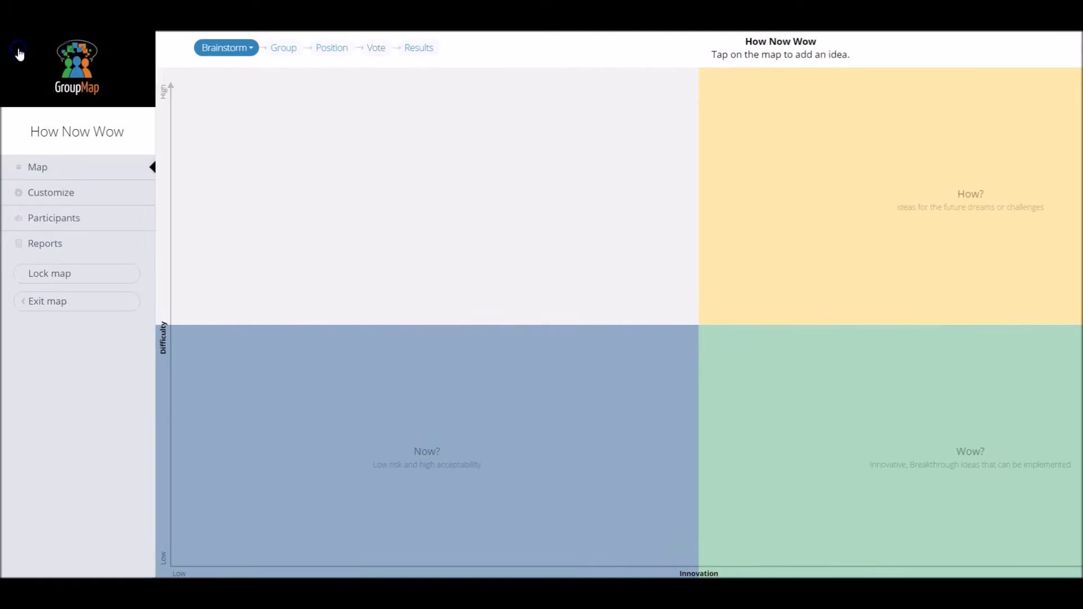
Step: Open the map's customisation settings and look at the design's axis label text
left_click(49, 196)
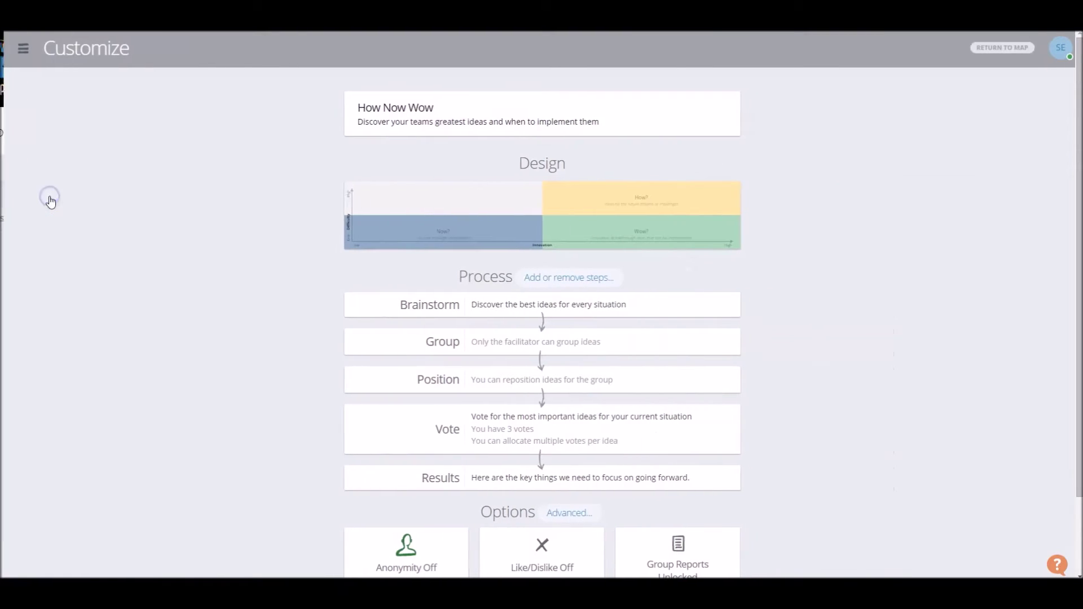
left_click(516, 236)
left_click_drag(539, 365, 491, 384)
left_click(314, 351)
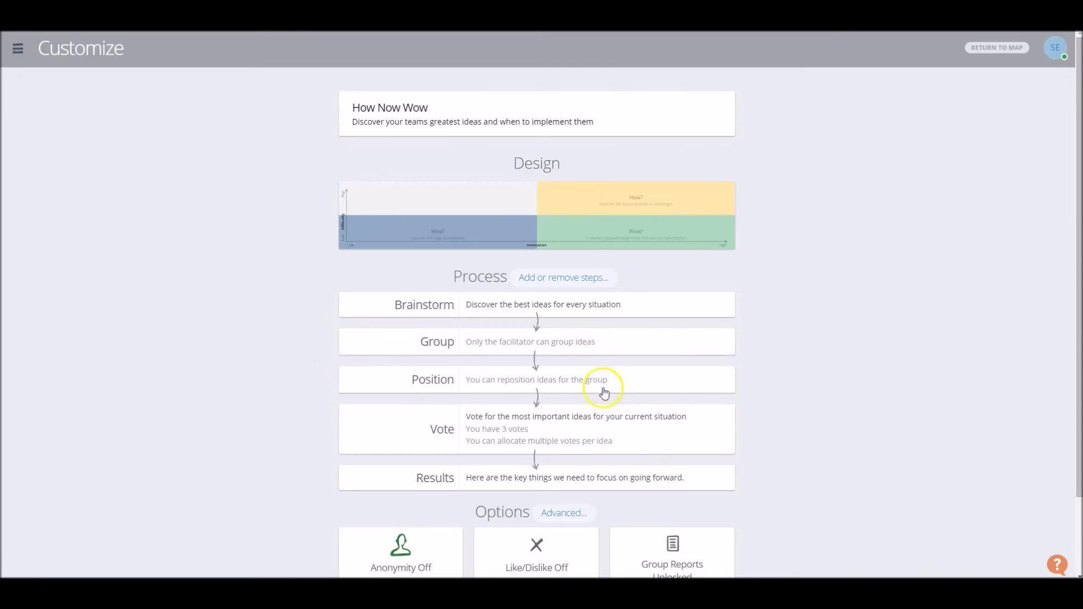
Step: Close the Group step settings unchanged and return to the How Now Wow map
left_click(536, 344)
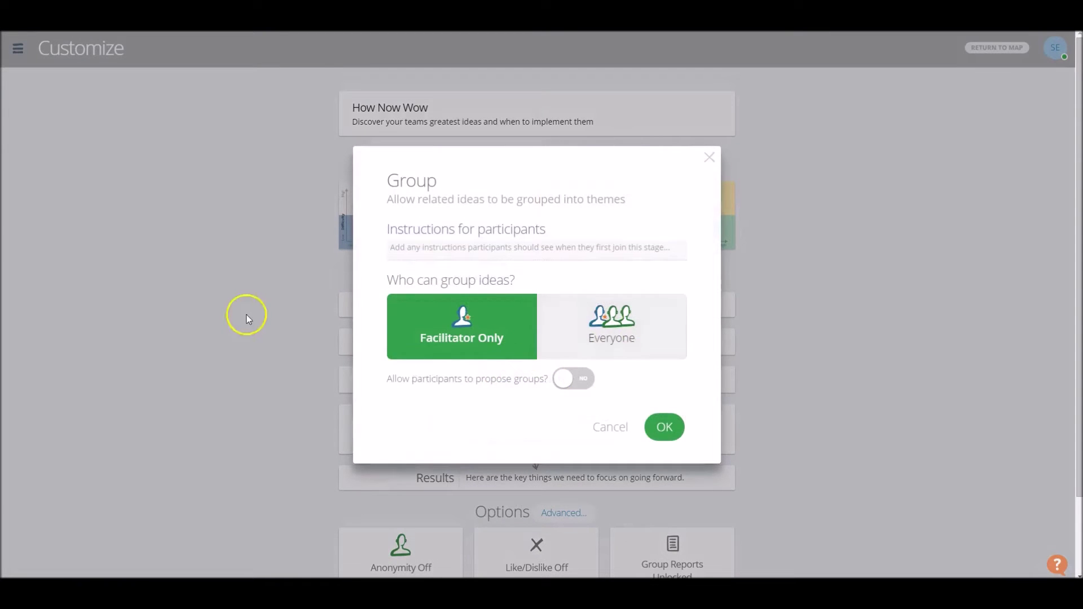
left_click(246, 315)
scroll(418, 358, "down", 2)
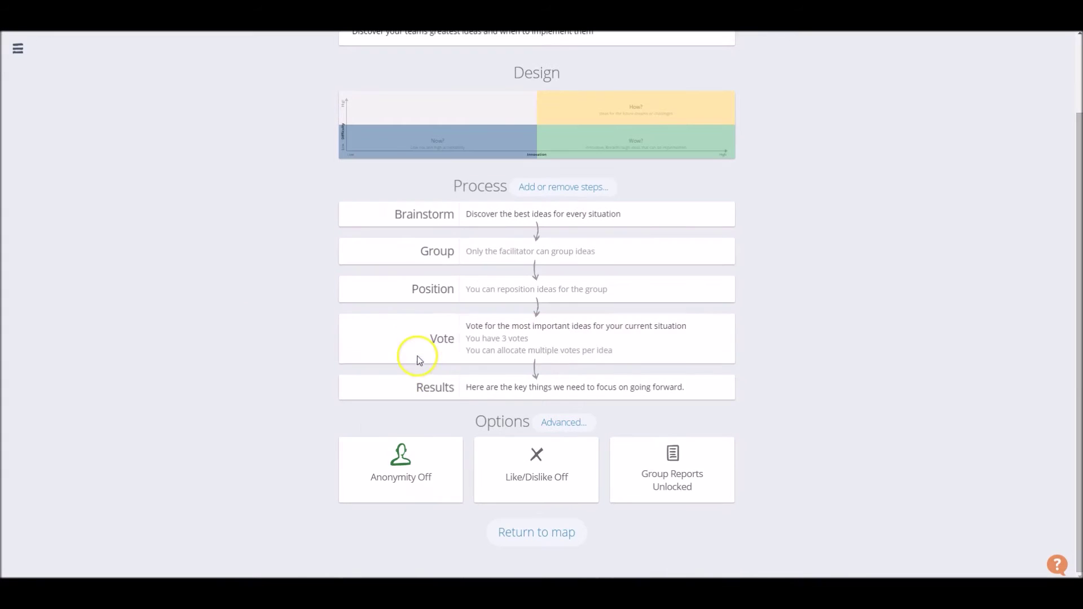
left_click(553, 538)
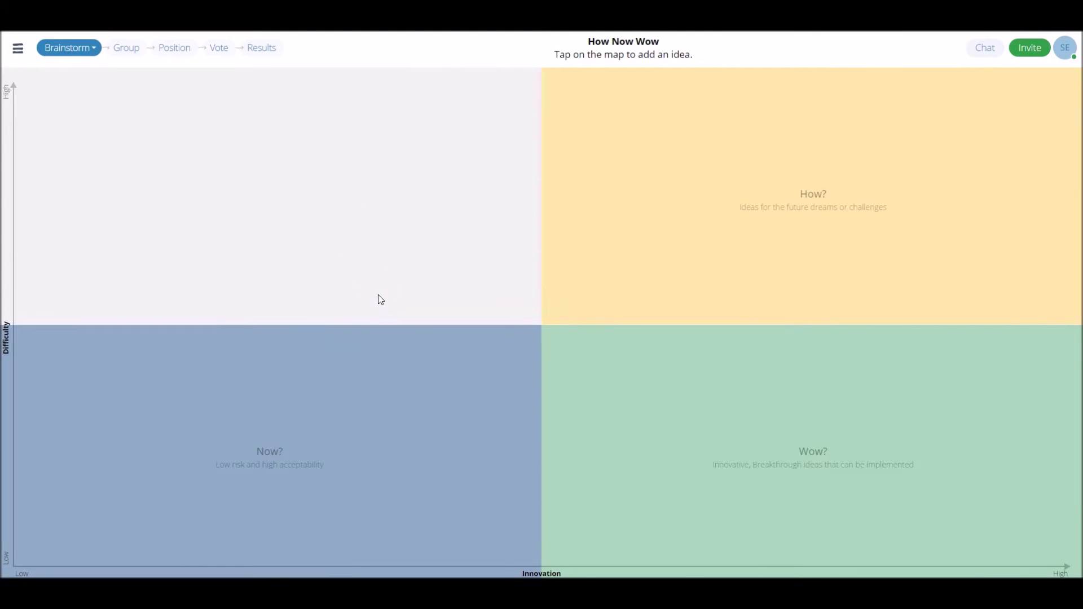
left_click(1030, 48)
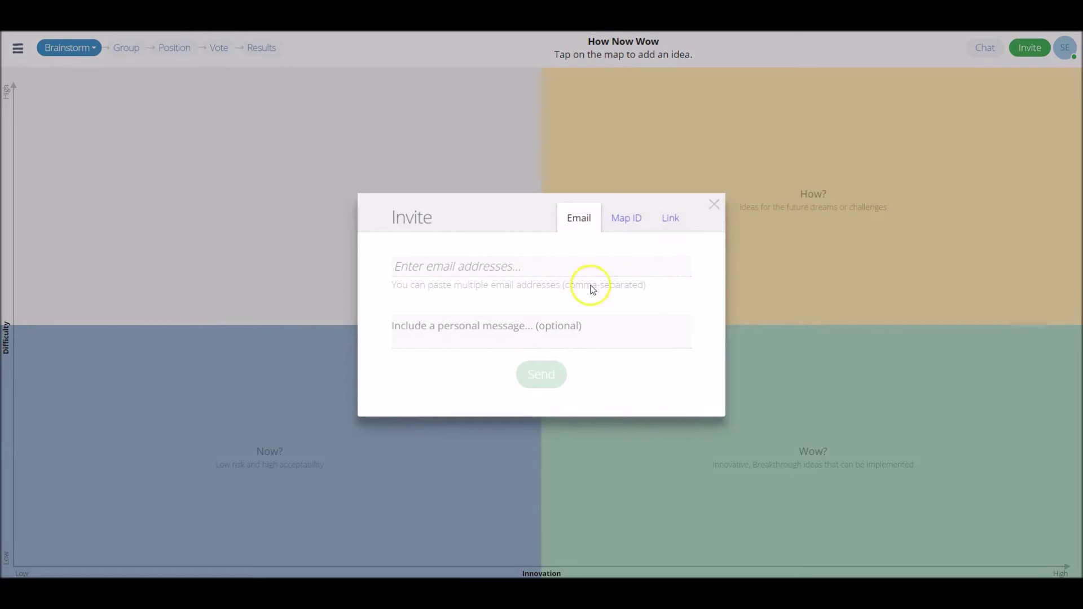
left_click(633, 222)
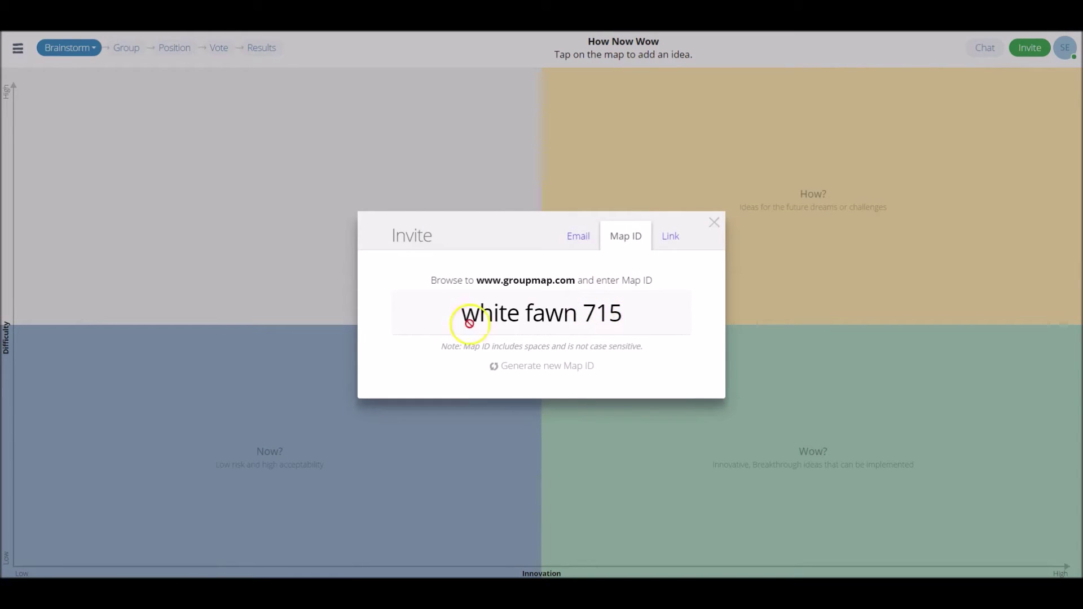
left_click(671, 241)
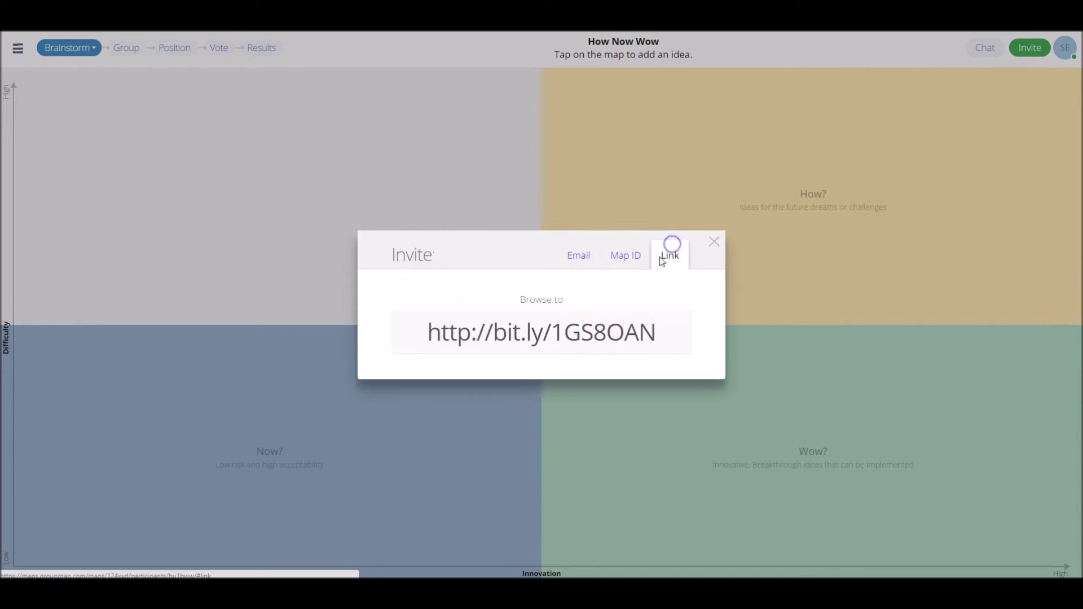
left_click(715, 249)
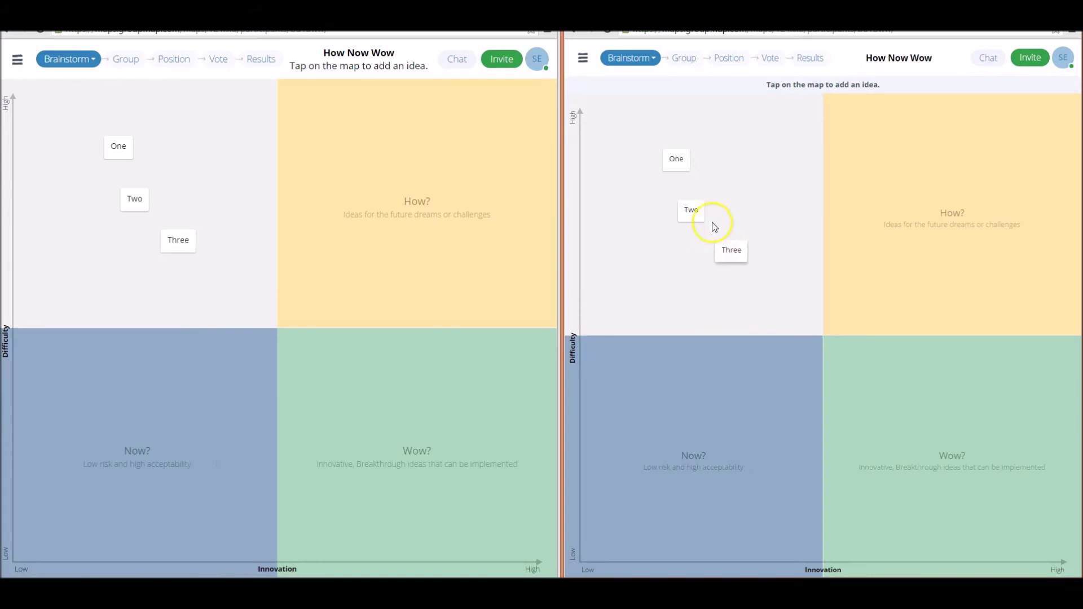
Step: Nudge the One, Two and Three cards to slightly new spots while opening the Position step settings
left_click_drag(677, 160, 653, 153)
left_click(26, 74)
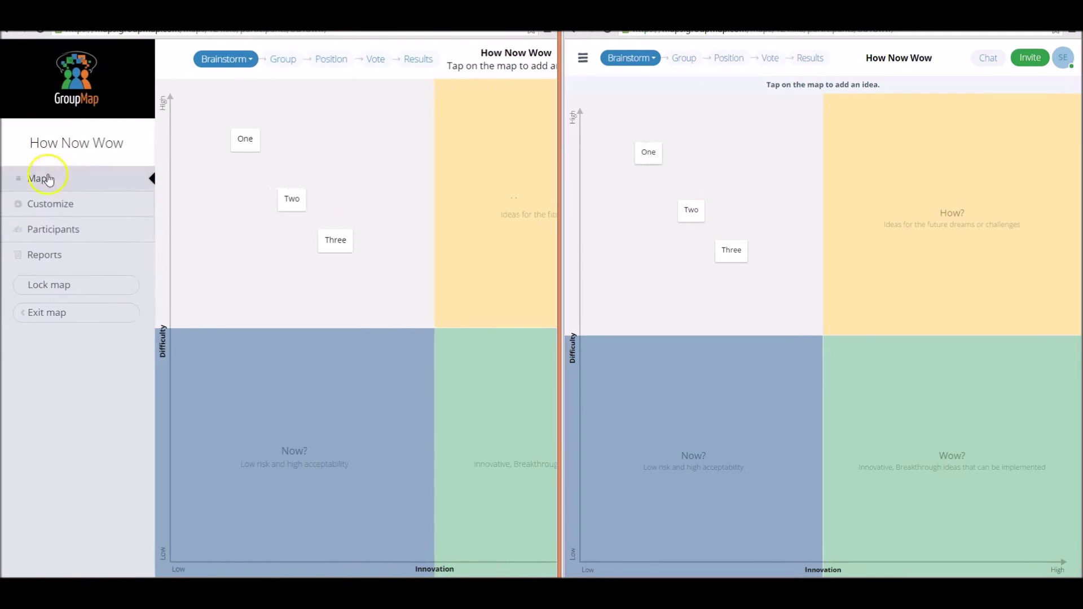
left_click(56, 204)
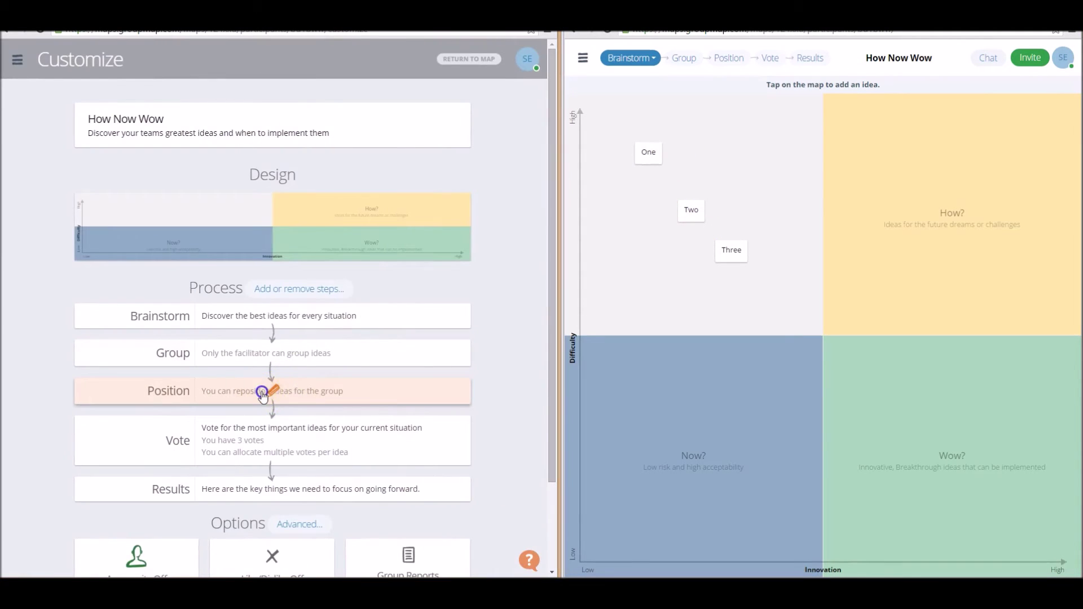
left_click(272, 392)
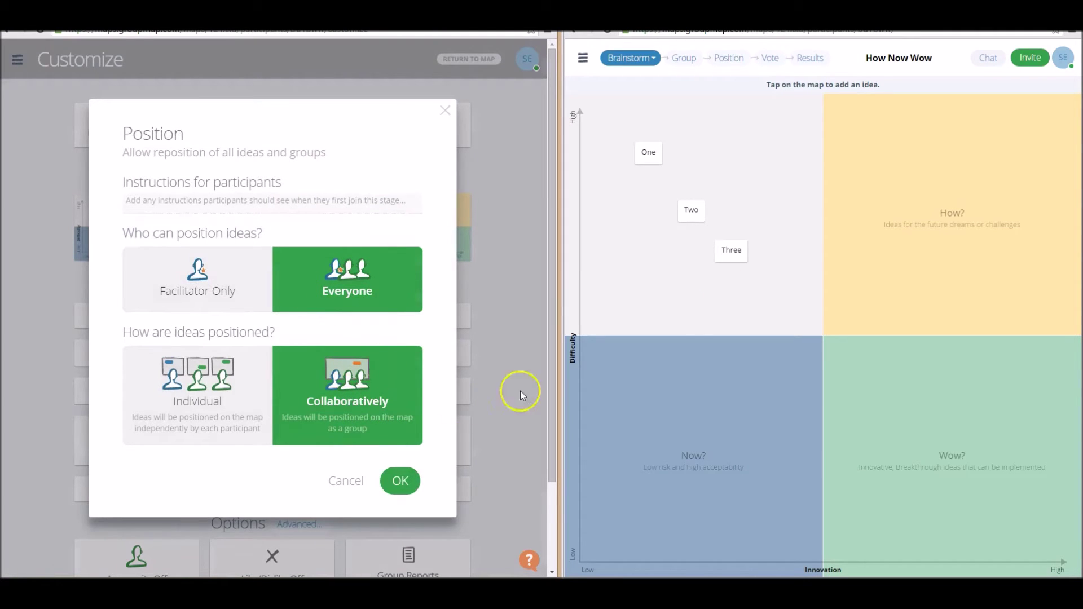
left_click_drag(734, 254, 769, 266)
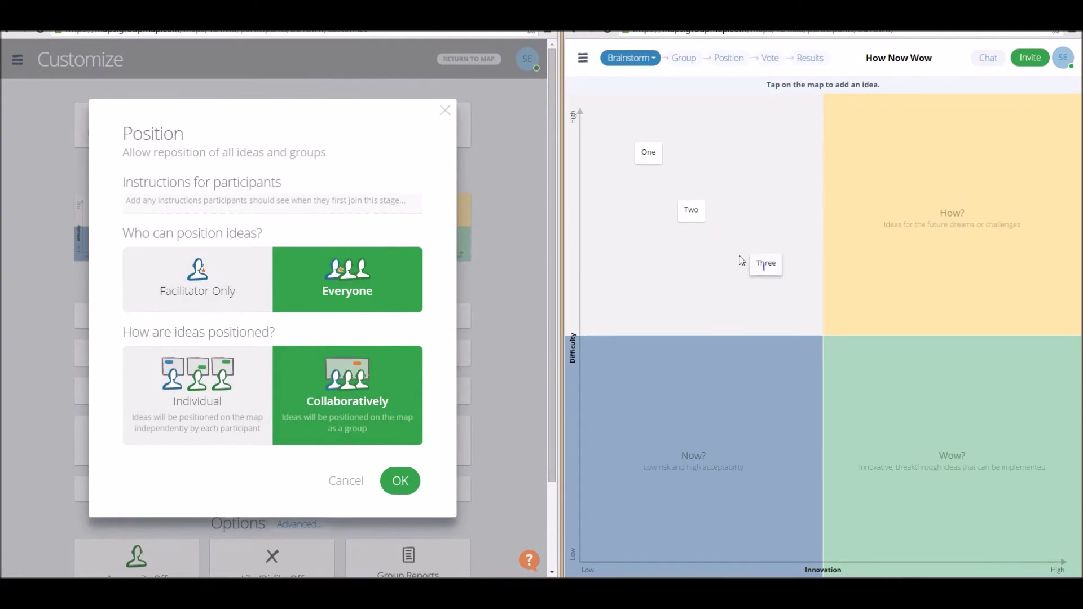
mouse_move(689, 213)
left_mouse_down()
mouse_move(879, 200)
mouse_move(688, 205)
left_mouse_up()
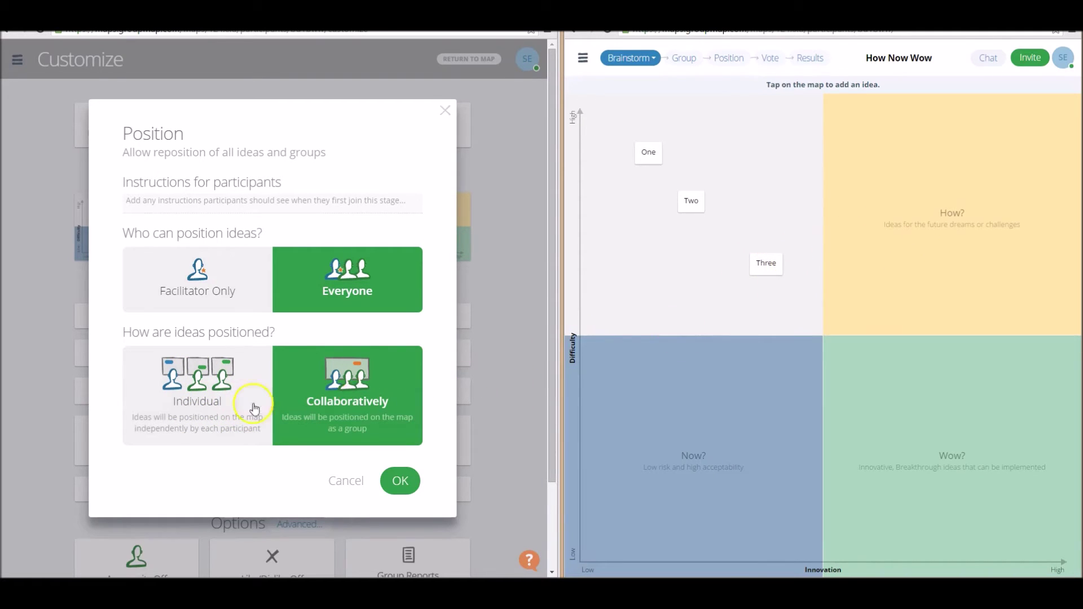
Step: Keep positioning open to everyone collaboratively and go back to the map
left_click(414, 484)
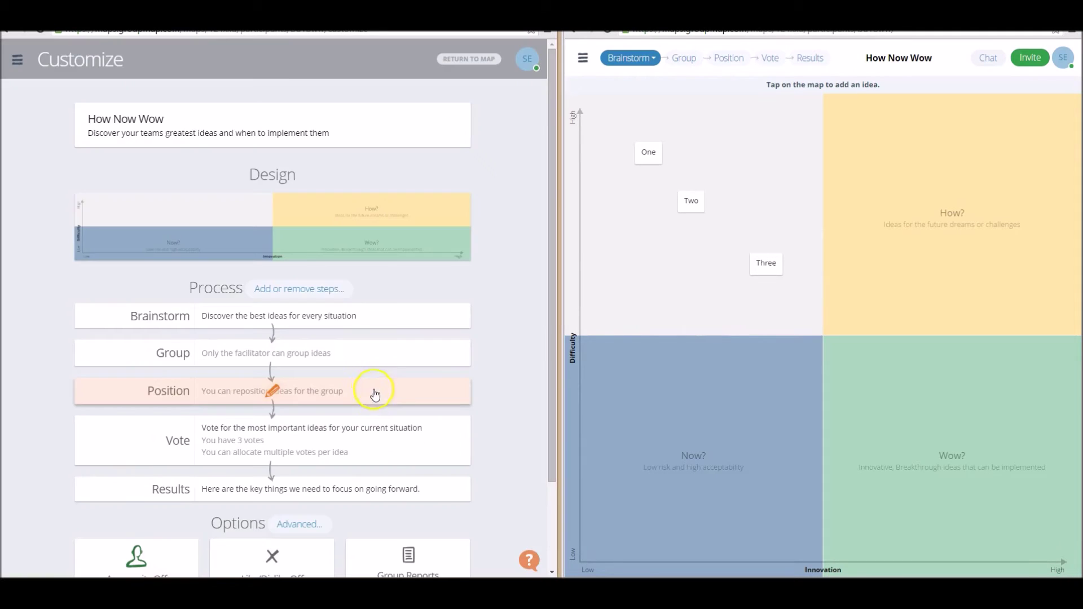
scroll(350, 395, "down", 2)
left_click(271, 528)
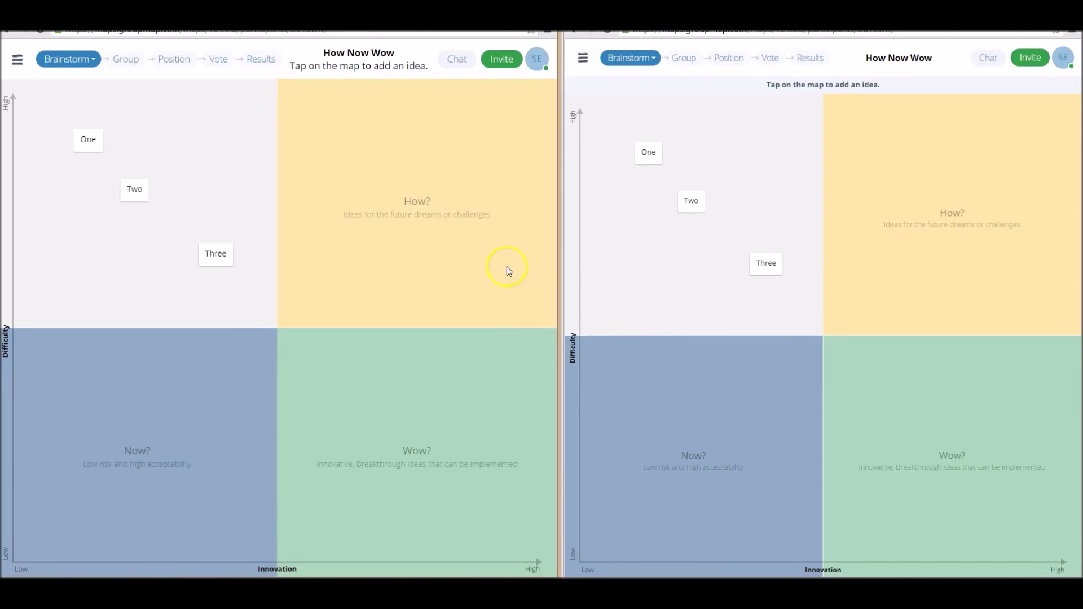
Step: Open idea Three's details, try adding a description and an image, then cancel
left_click(213, 255)
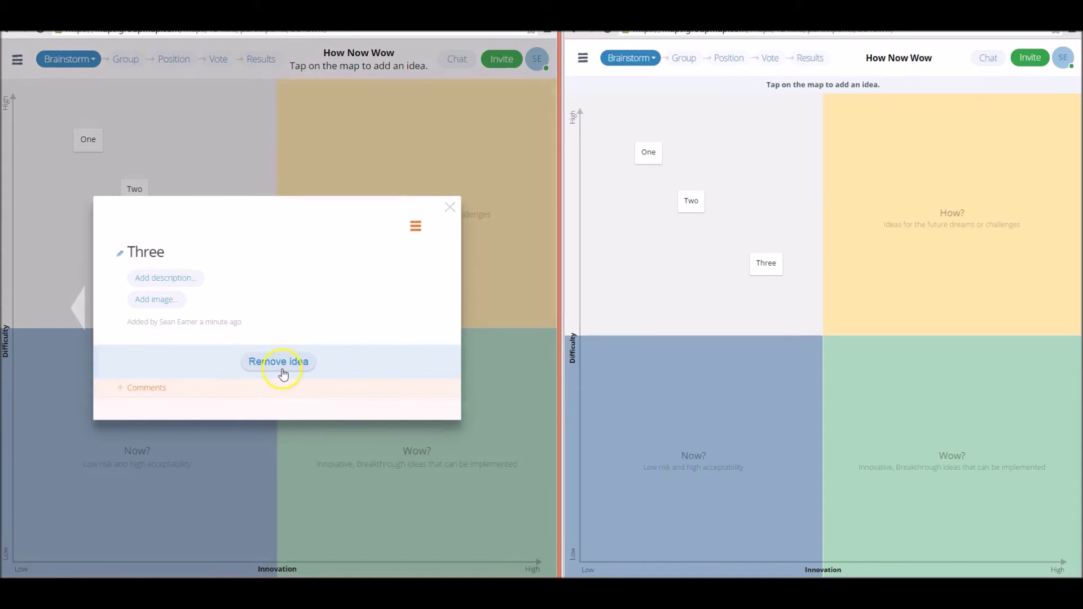
left_click(166, 287)
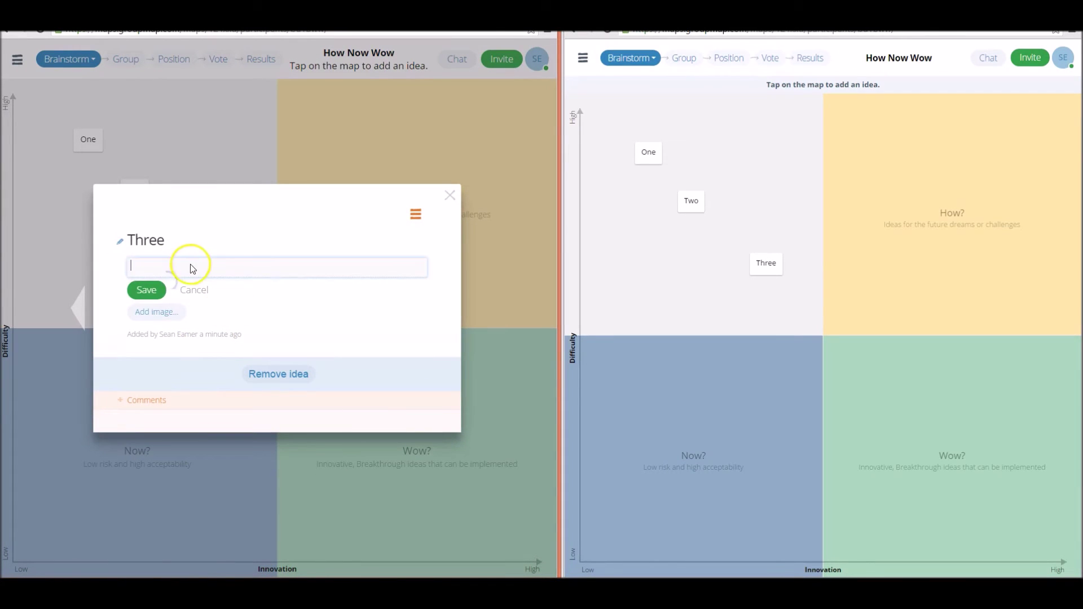
left_click(167, 314)
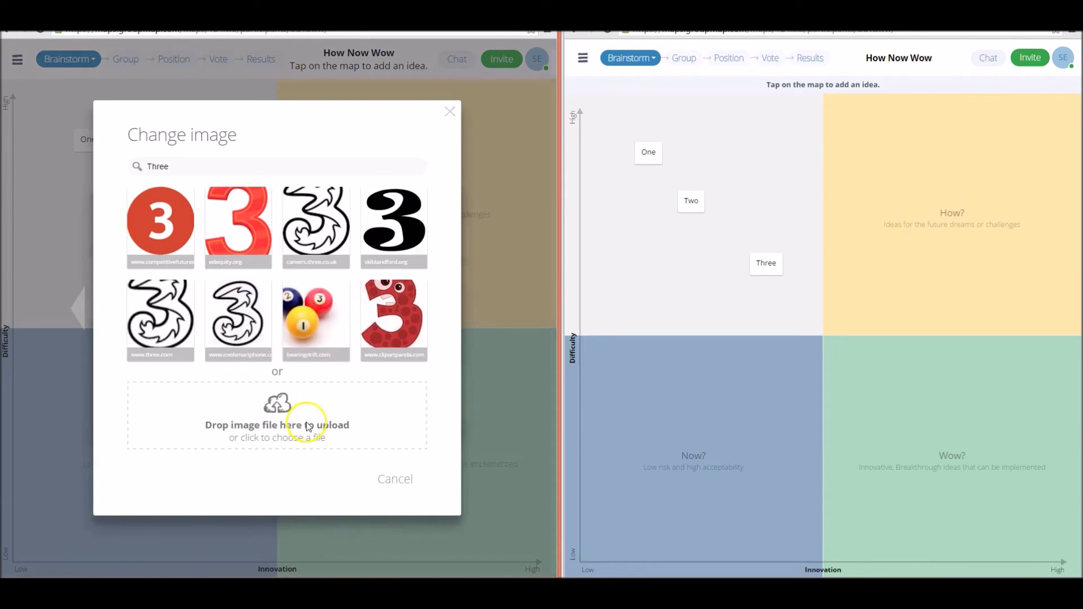
left_click(403, 487)
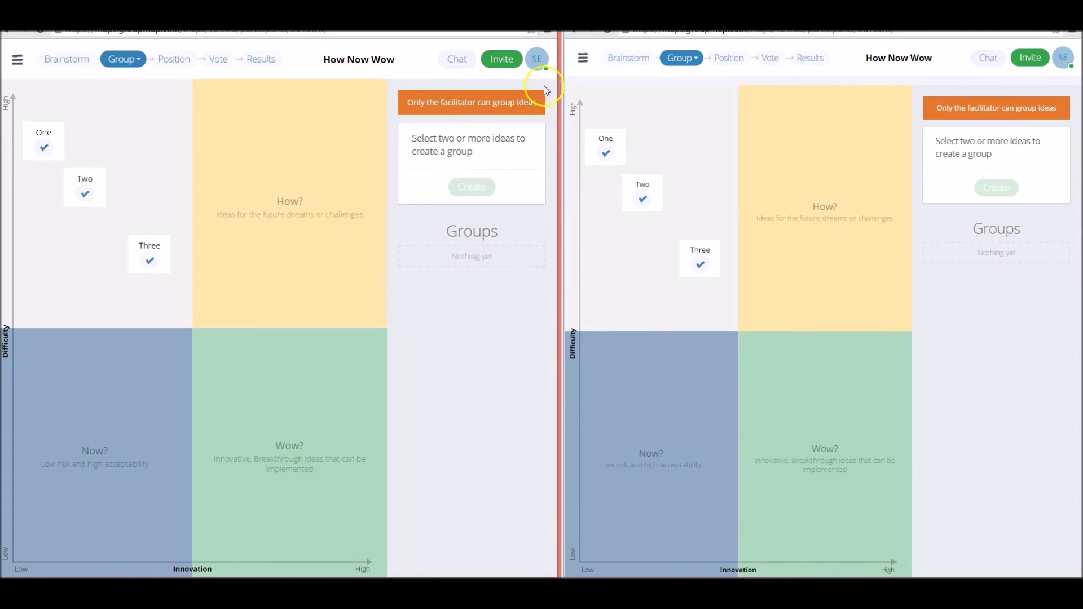
left_click(43, 147)
left_click(85, 193)
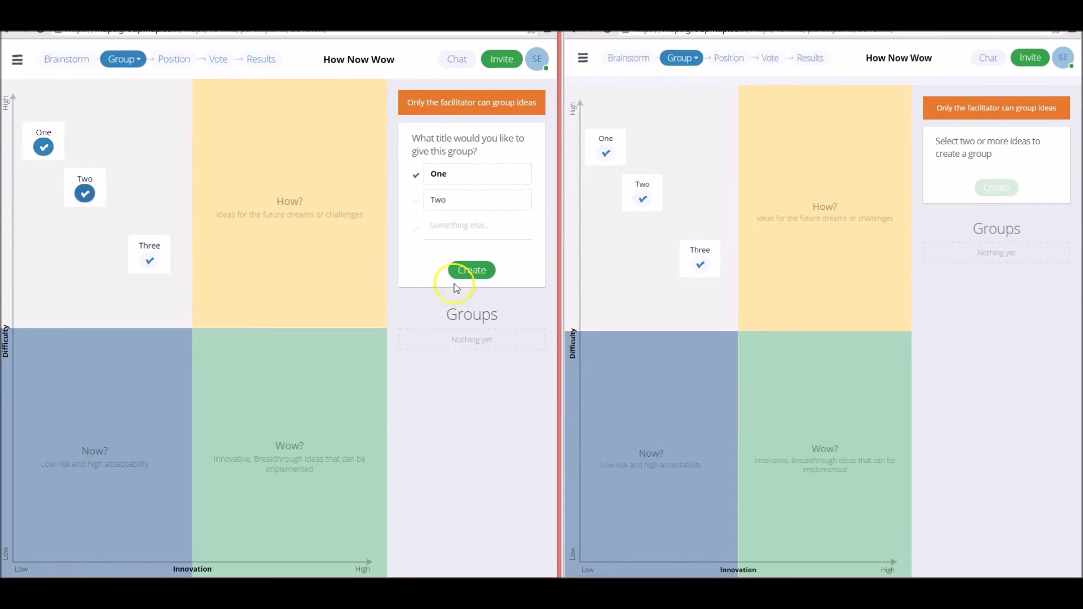
left_click(473, 273)
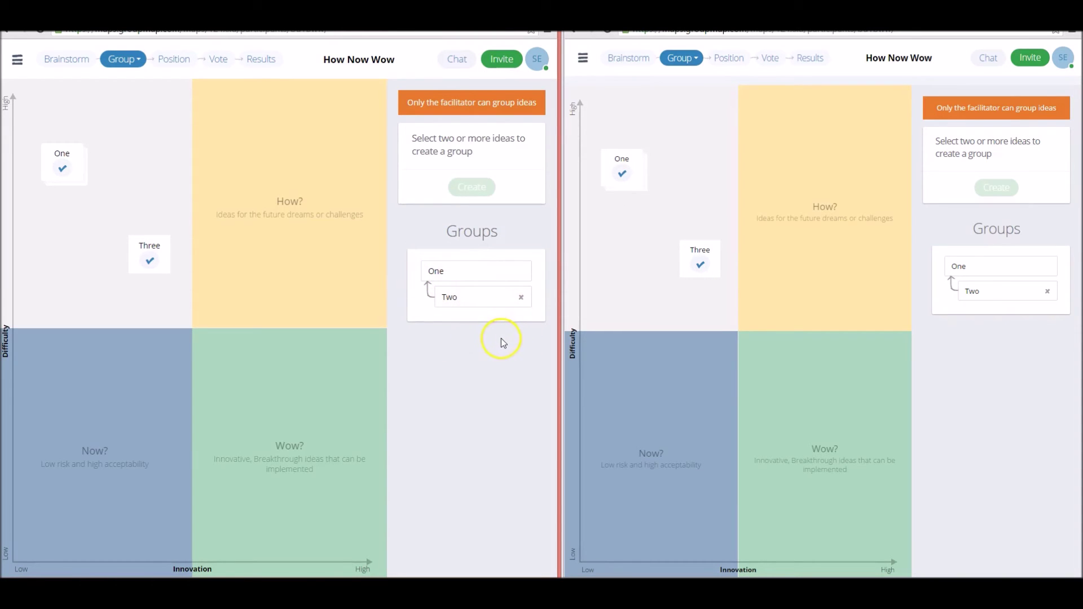
left_click(522, 299)
left_click(279, 254)
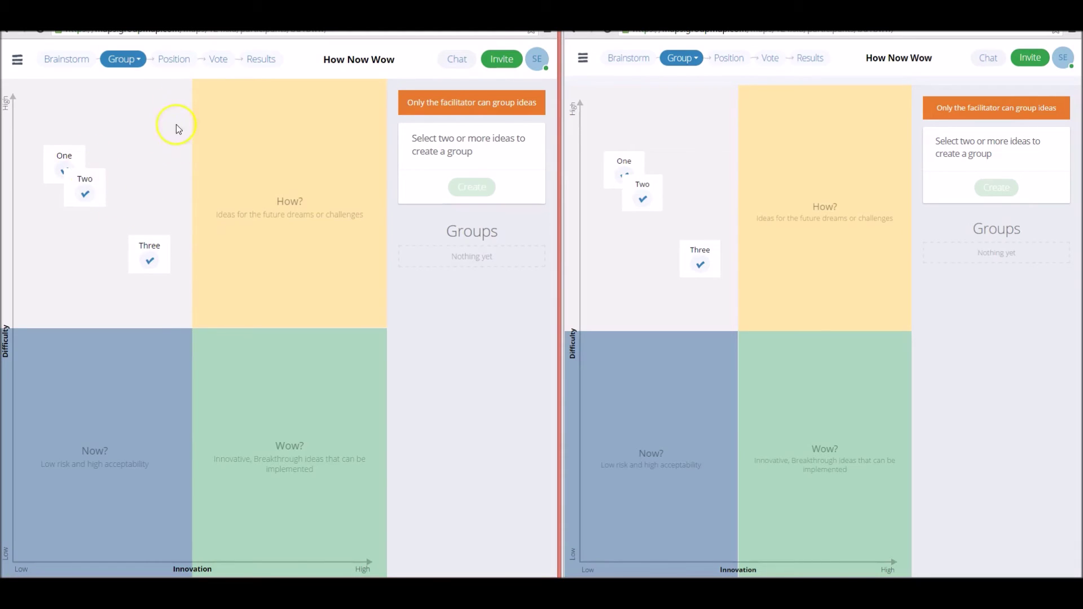
left_click(174, 58)
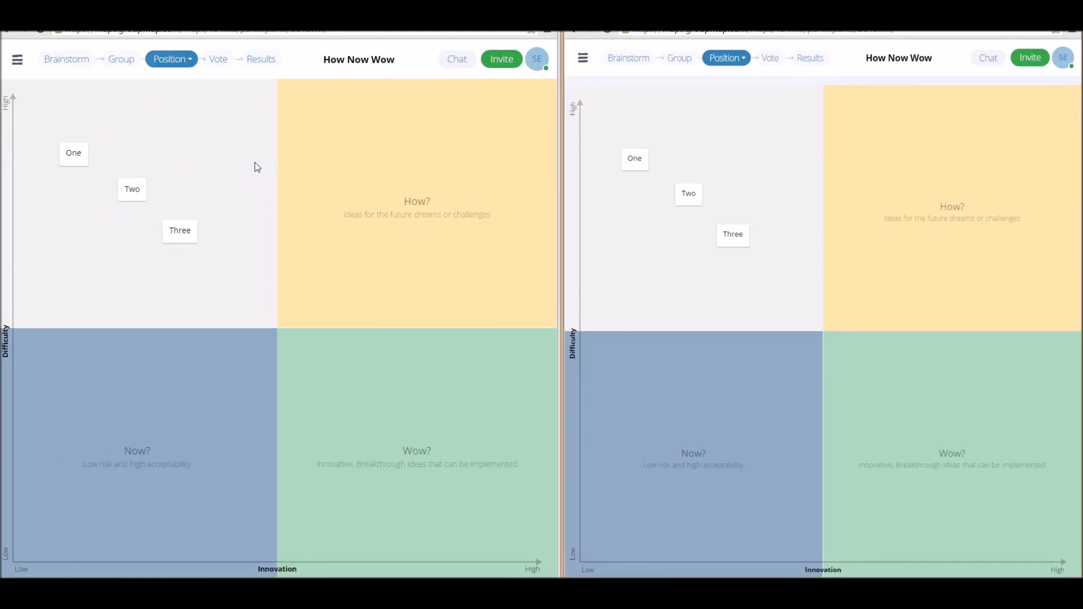
Step: In the first window, move Three to How?, Two to Wow? then top-left, and One to Now?
left_click_drag(191, 232, 361, 240)
left_click_drag(132, 189, 390, 367)
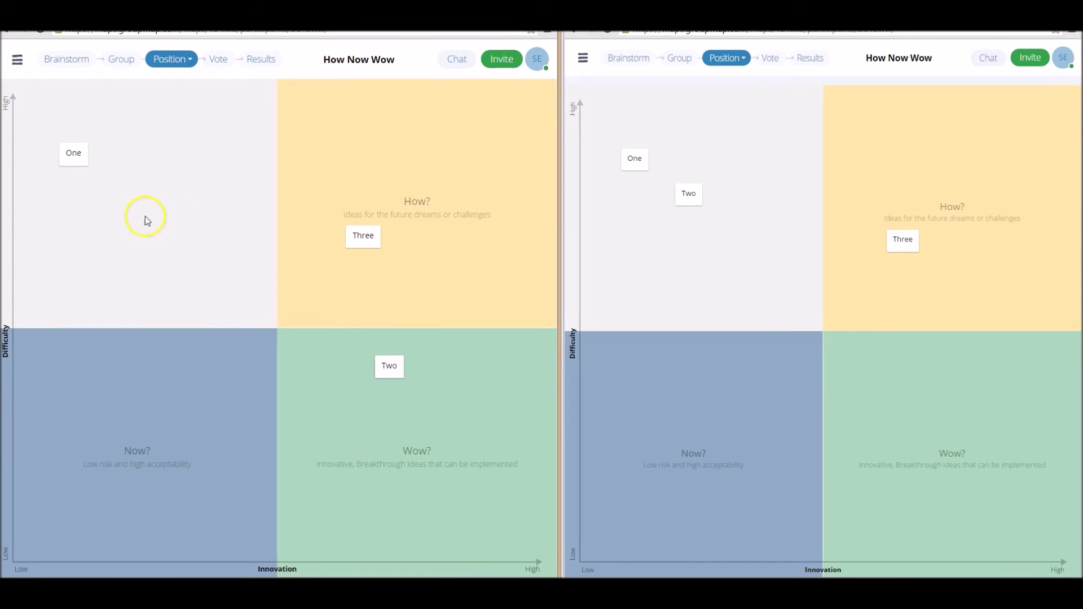
left_click_drag(73, 153, 135, 242)
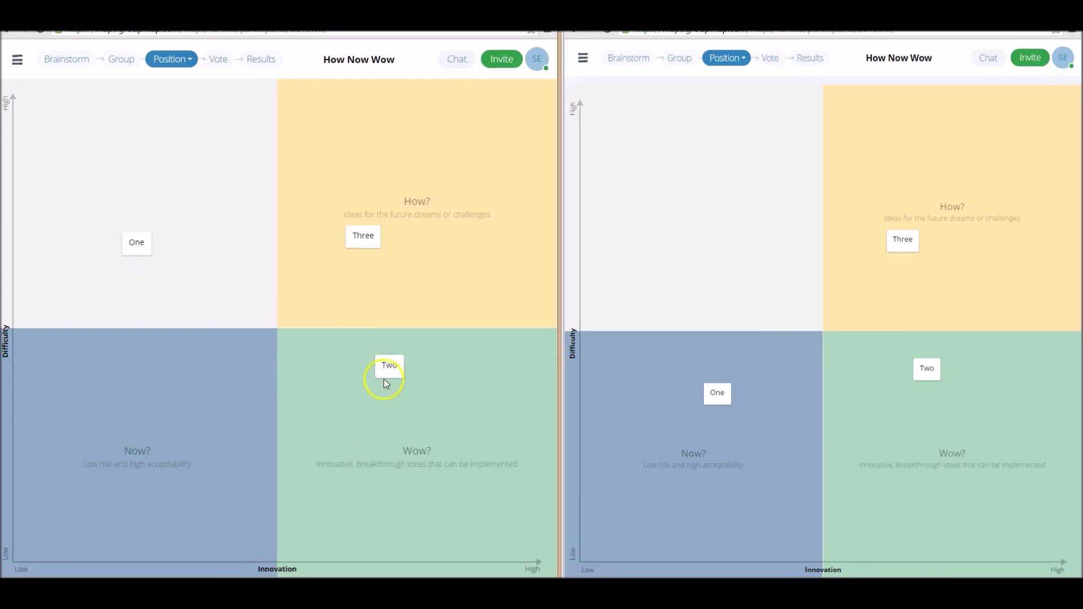
left_click_drag(386, 383, 181, 205)
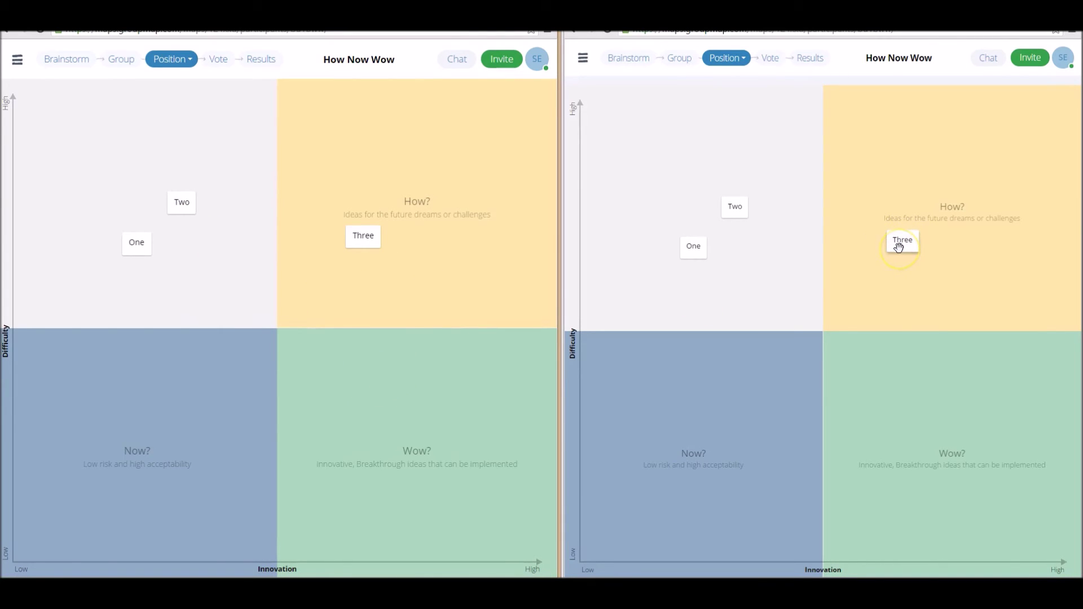
Step: In the second window, shuffle One, Two and Three between quadrants, then advance to the Vote stage
left_click_drag(899, 248, 931, 412)
left_click_drag(694, 243, 962, 242)
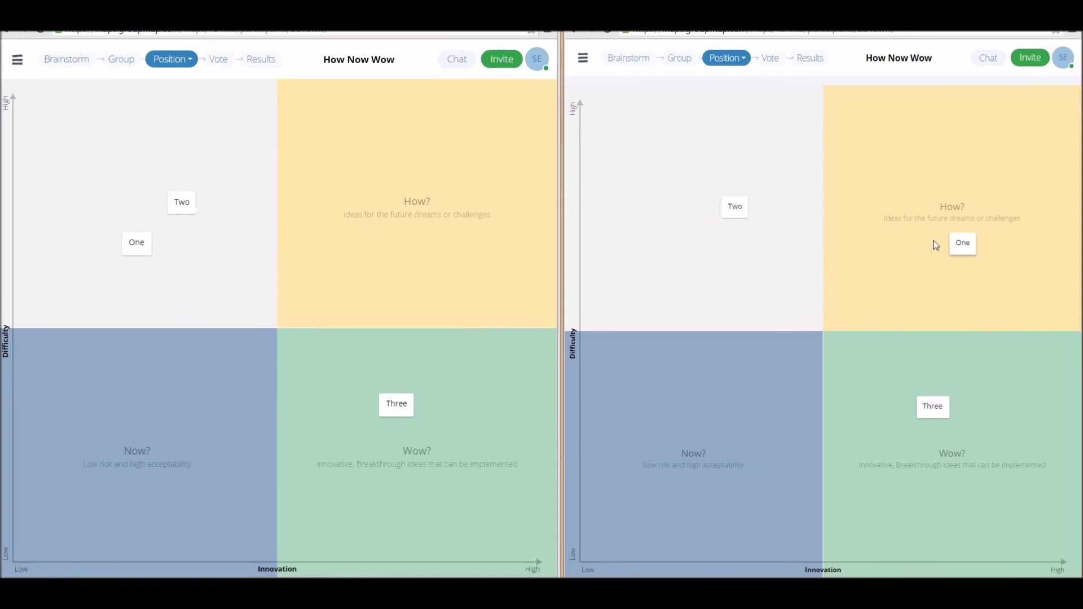
left_click_drag(738, 210, 705, 416)
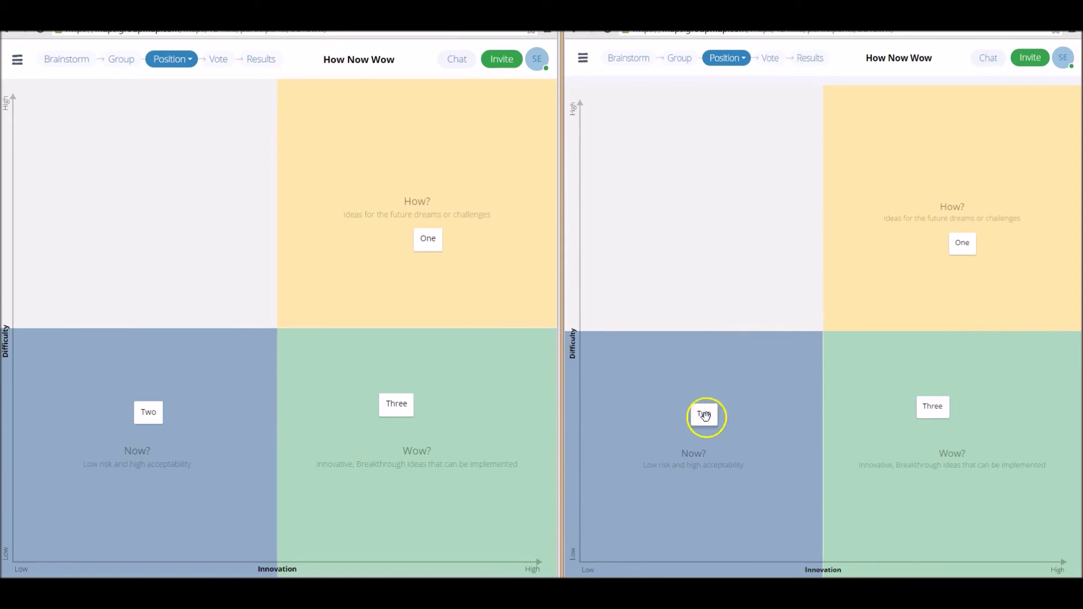
left_click_drag(933, 407, 720, 215)
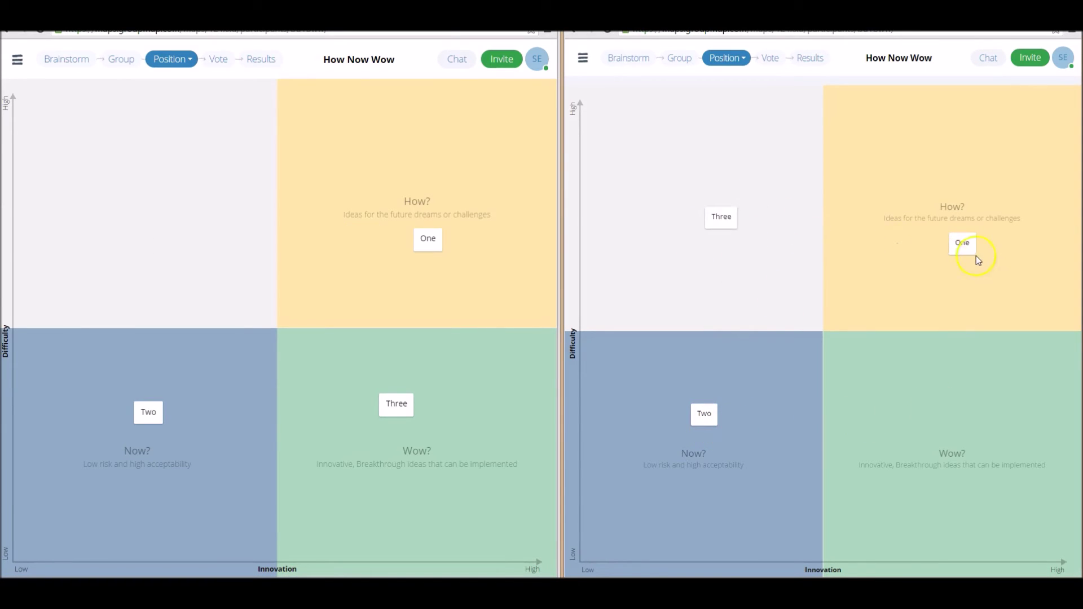
left_click_drag(973, 254, 665, 177)
left_click_drag(706, 417, 672, 264)
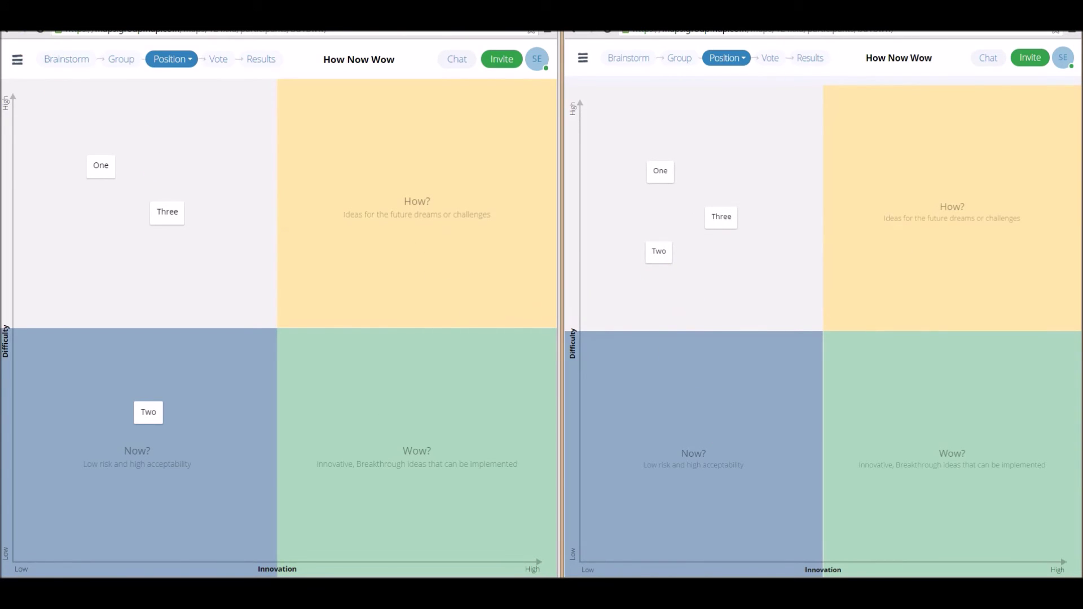
left_click(218, 59)
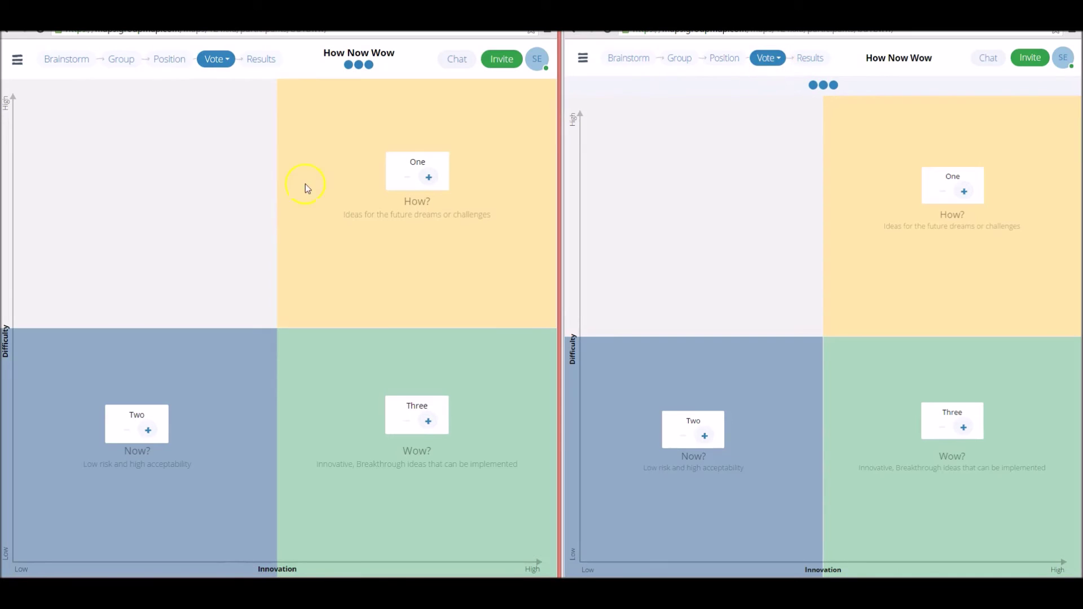
Step: Give idea Three two votes and idea One one vote, retracting and recasting One's vote
left_click(966, 191)
left_click(964, 428)
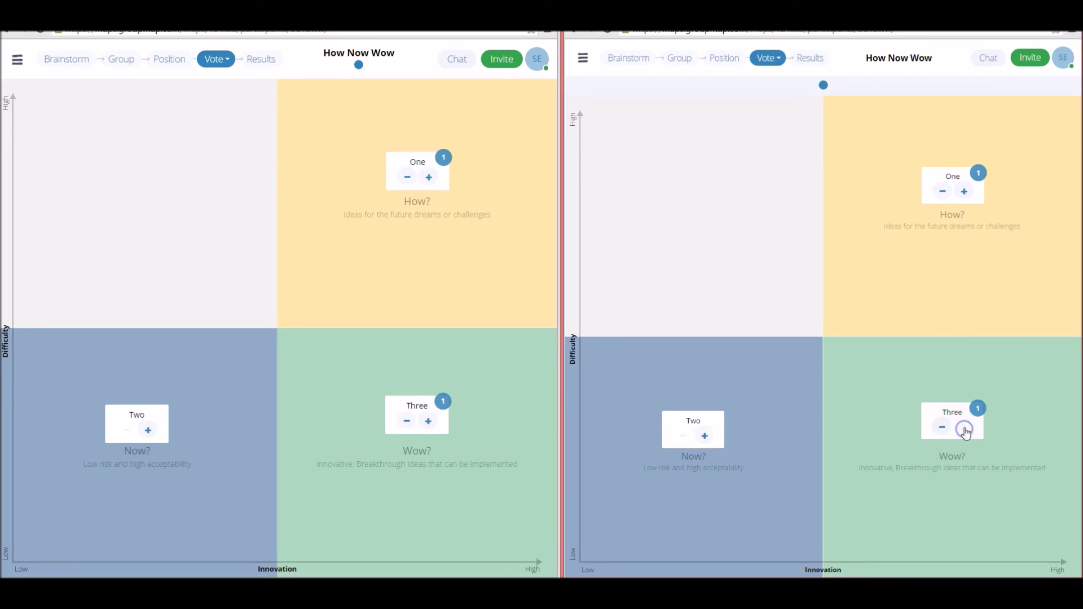
left_click(965, 430)
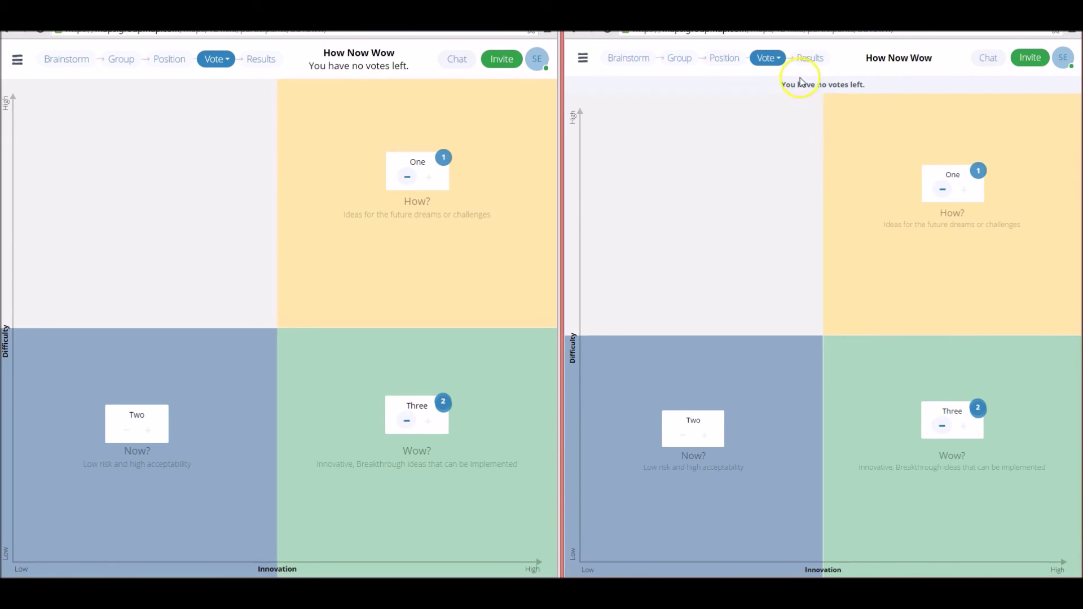
left_click(943, 189)
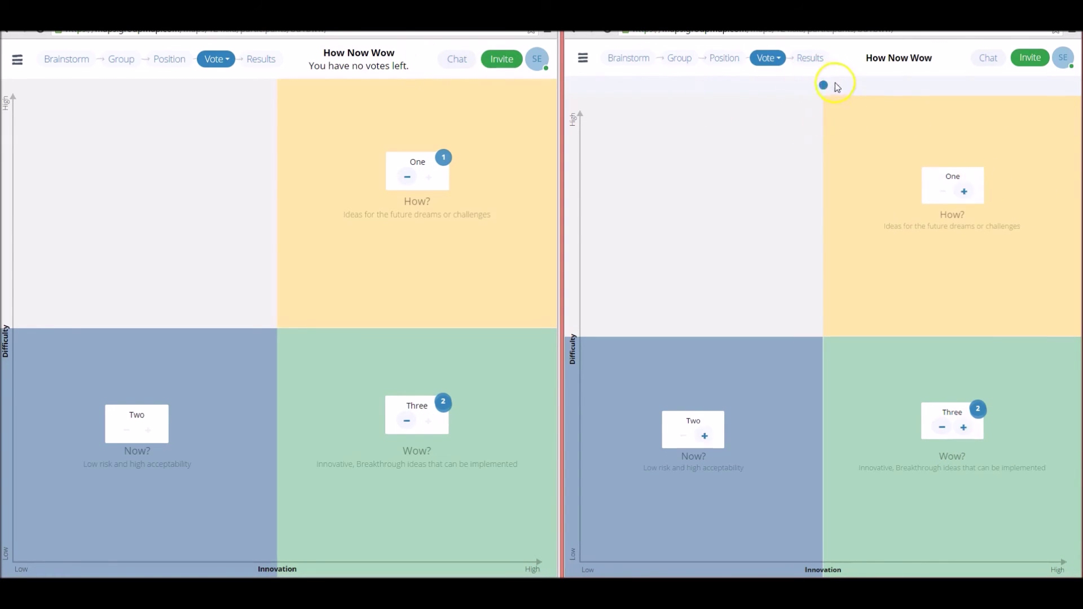
left_click(965, 192)
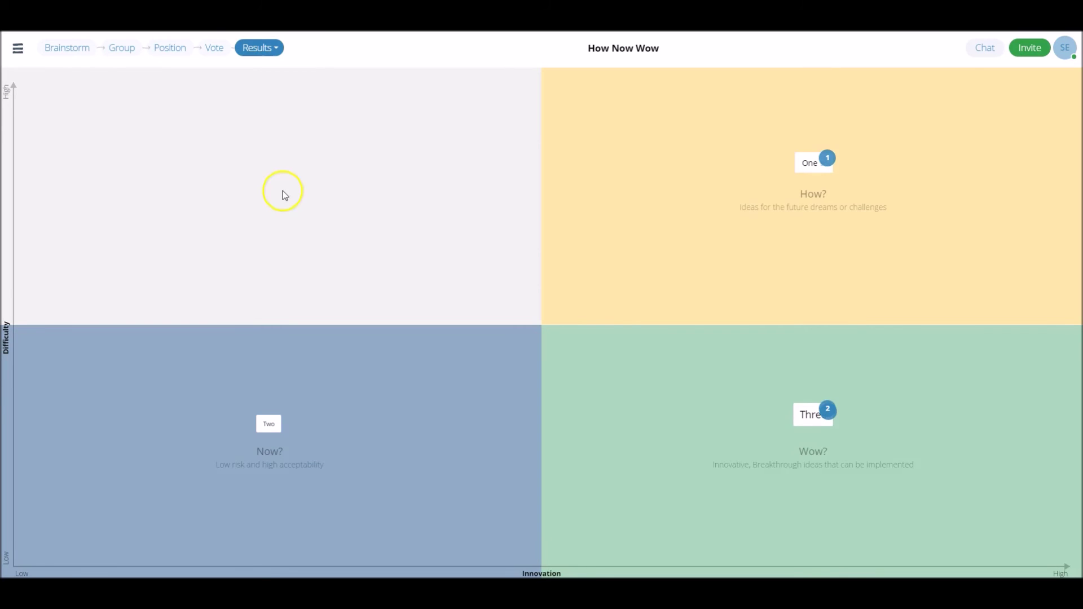
Step: Open the map's side menu from the top-left icon
left_click(18, 52)
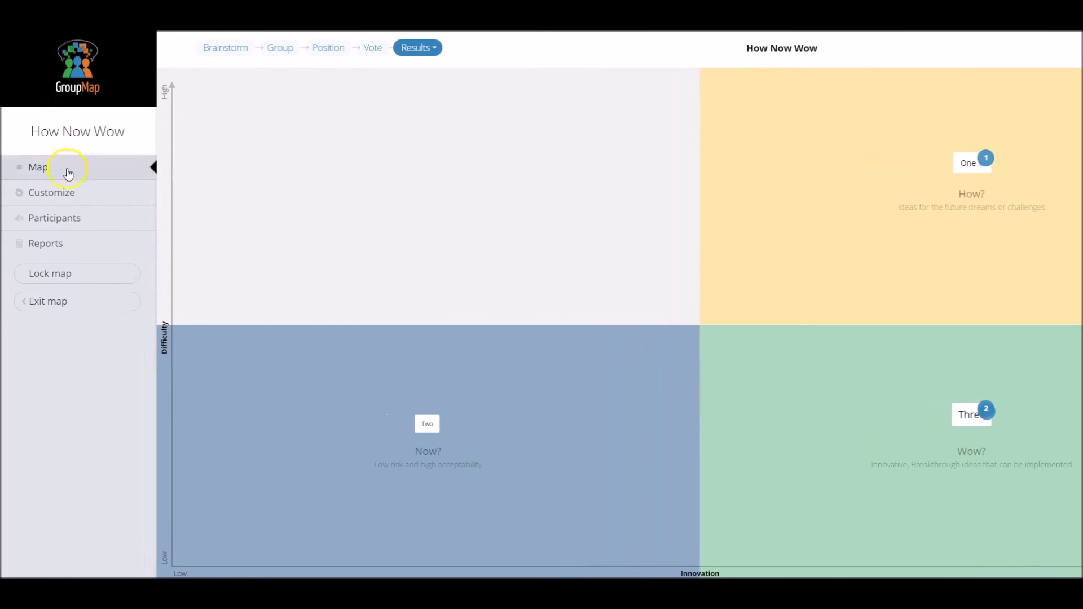
Step: Open the How Now Wow Reports page and scroll through the map summary and Ideas report tables
left_click(68, 246)
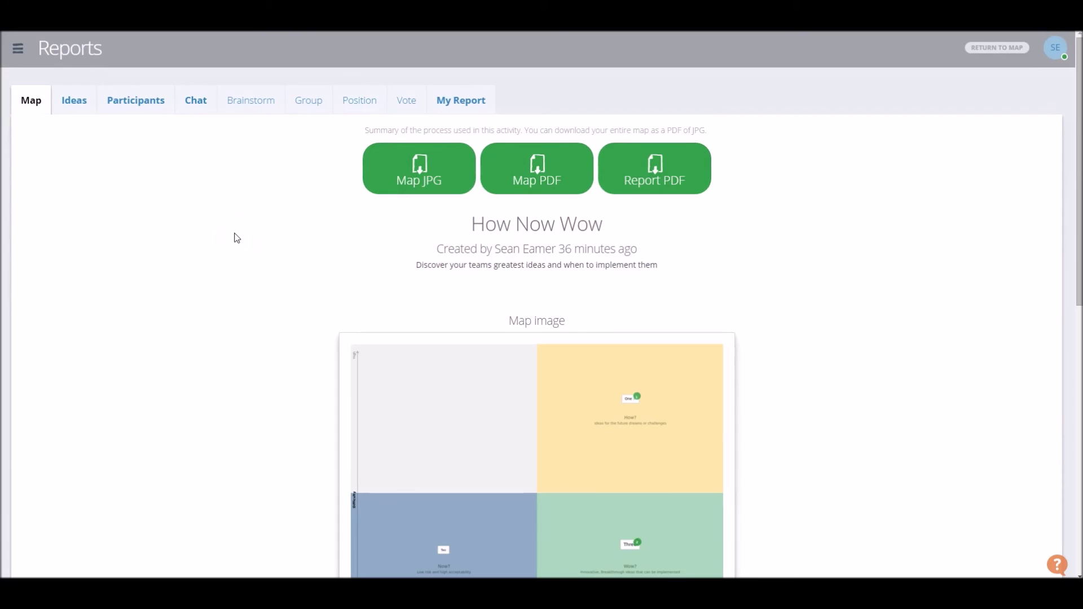
scroll(237, 238, "down", 1)
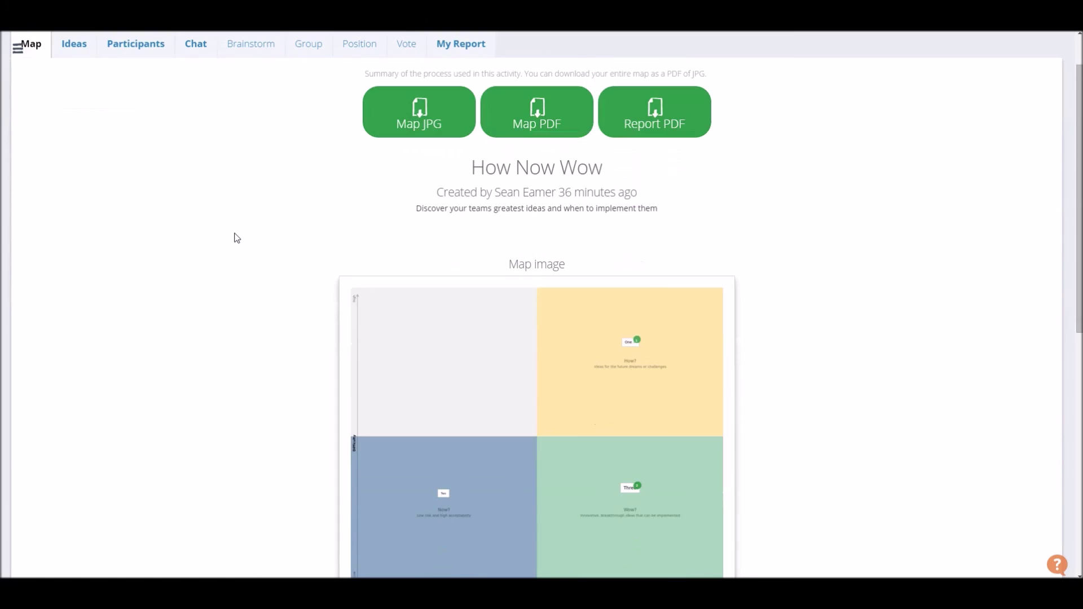
scroll(237, 238, "down", 4)
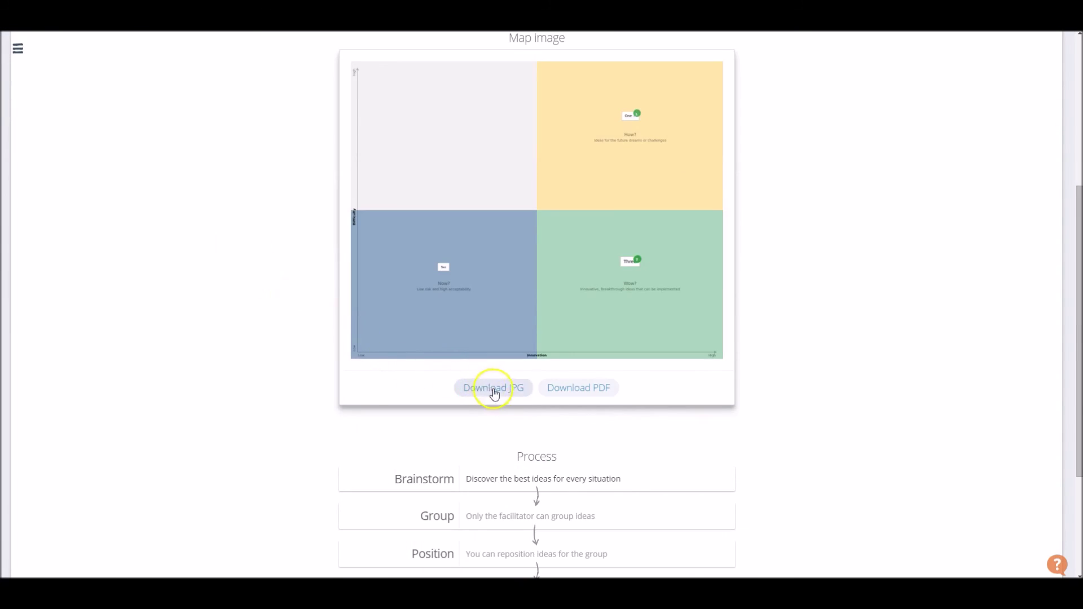
scroll(537, 395, "up", 5)
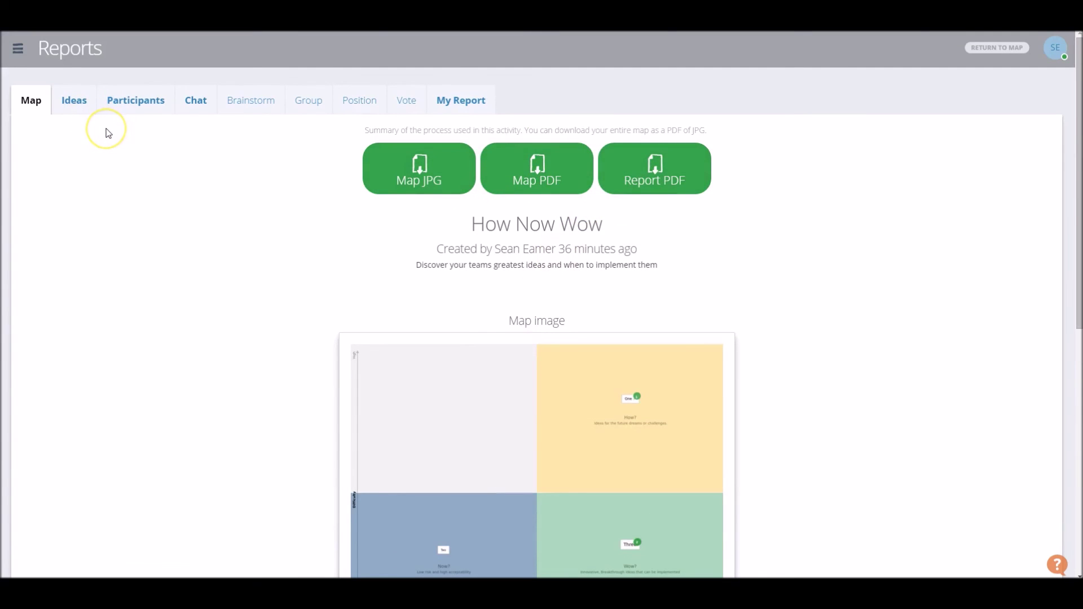
left_click(74, 101)
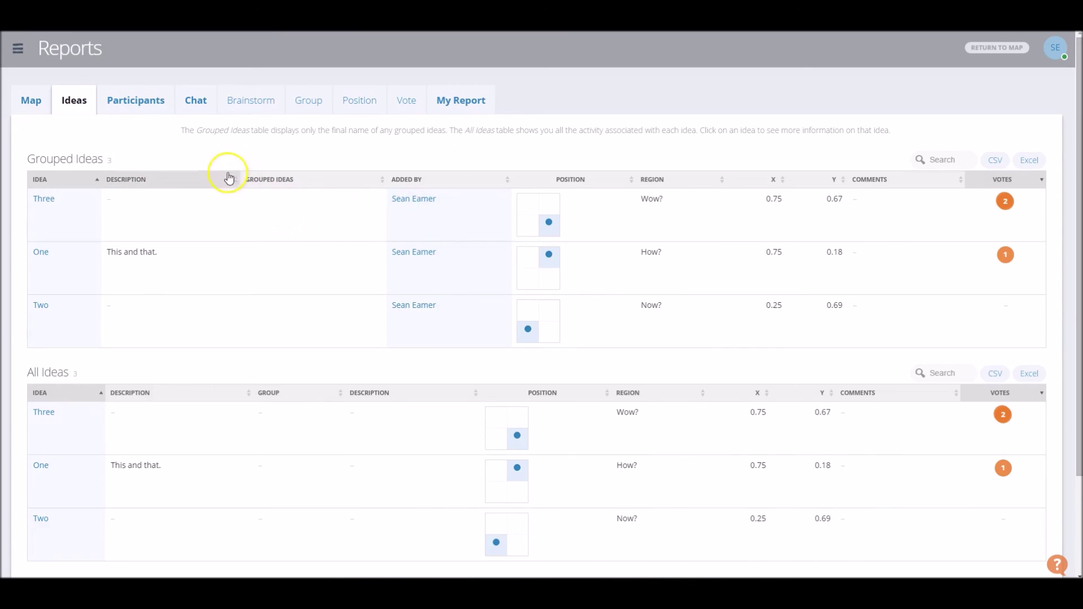
scroll(575, 314, "down", 1)
scroll(396, 305, "down", 1)
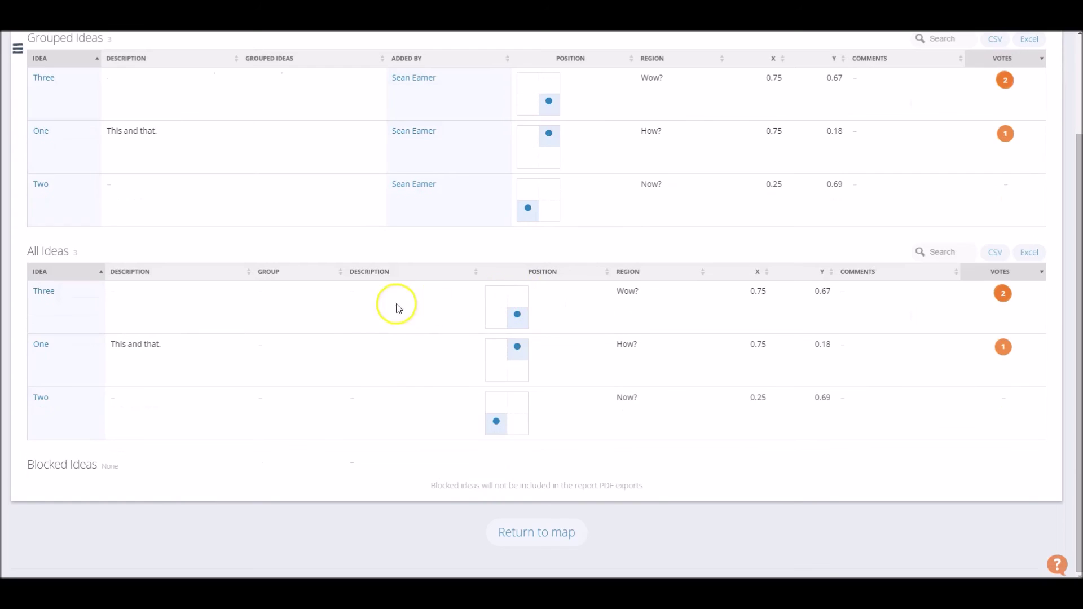
scroll(361, 296, "up", 2)
Step: Check the Participants and Brainstorm reports, then review the Map summary report again
left_click(145, 102)
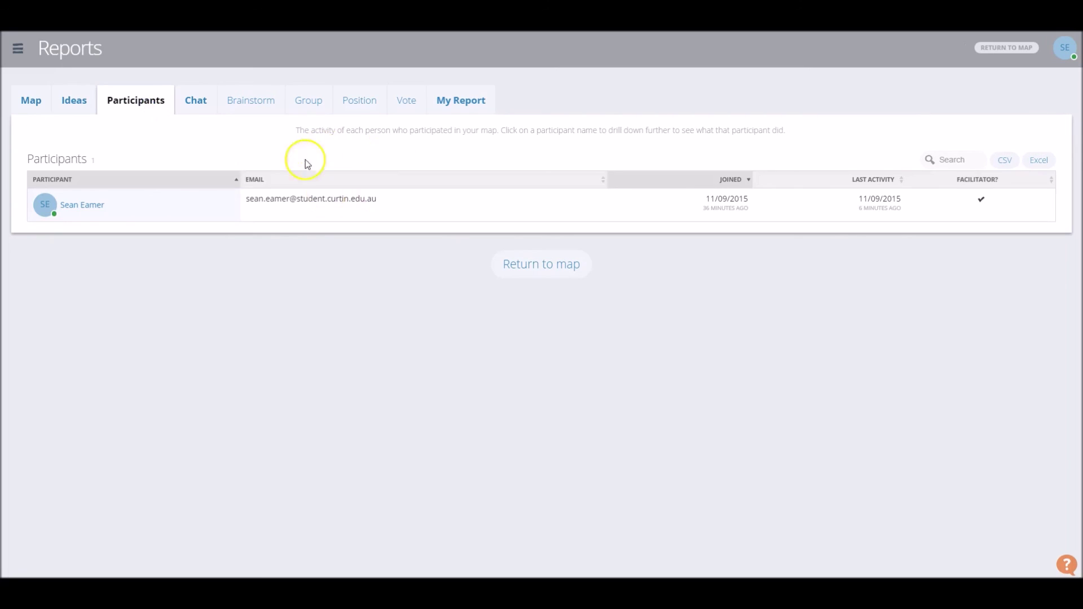
left_click(256, 103)
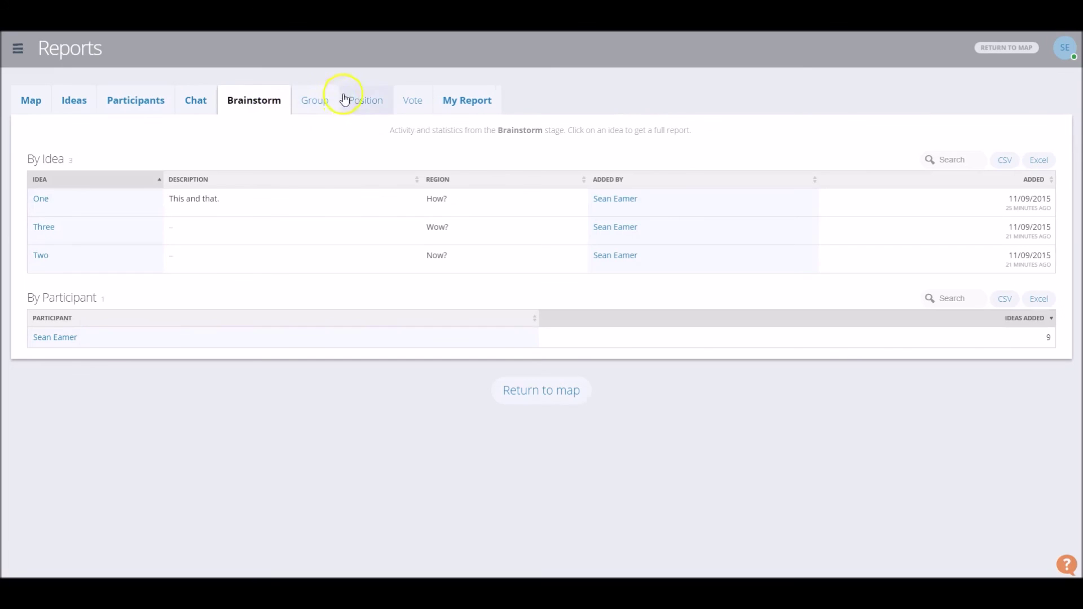
left_click(31, 100)
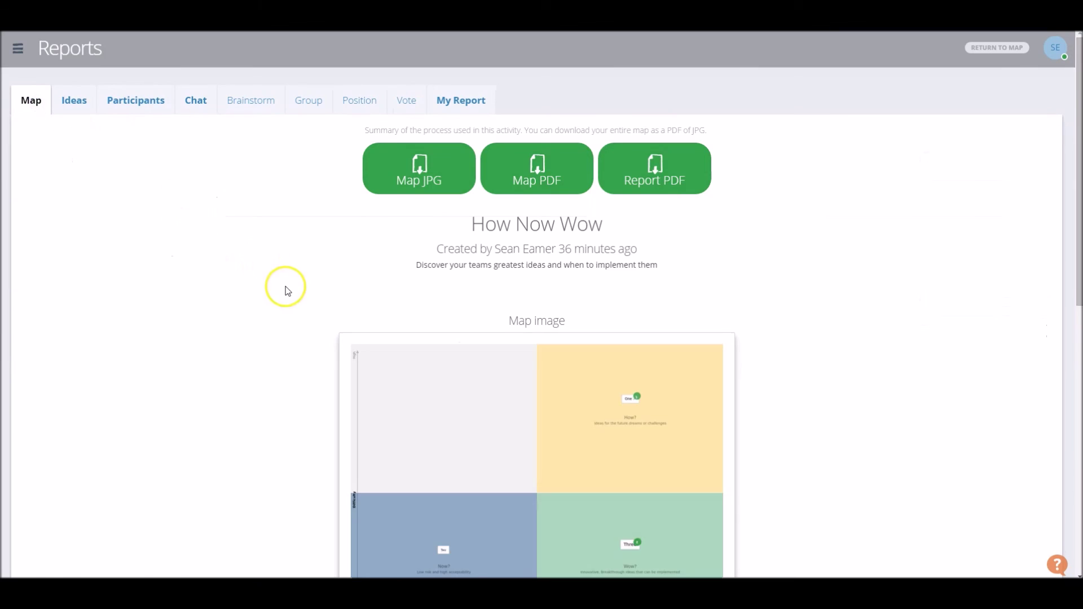
scroll(286, 293, "down", 3)
scroll(286, 295, "up", 3)
scroll(286, 295, "down", 2)
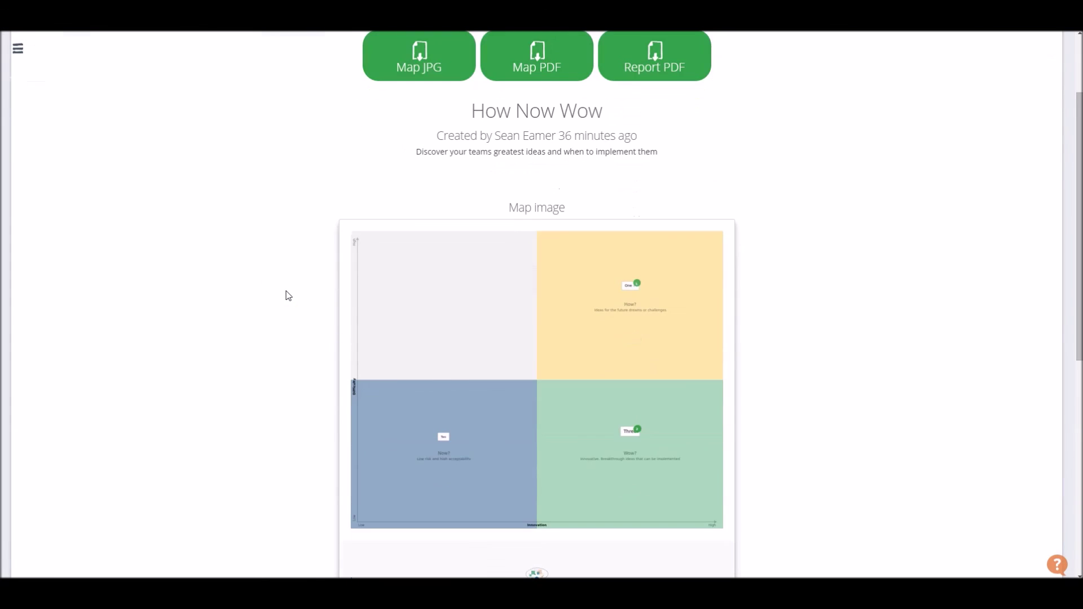
scroll(451, 123, "up", 1)
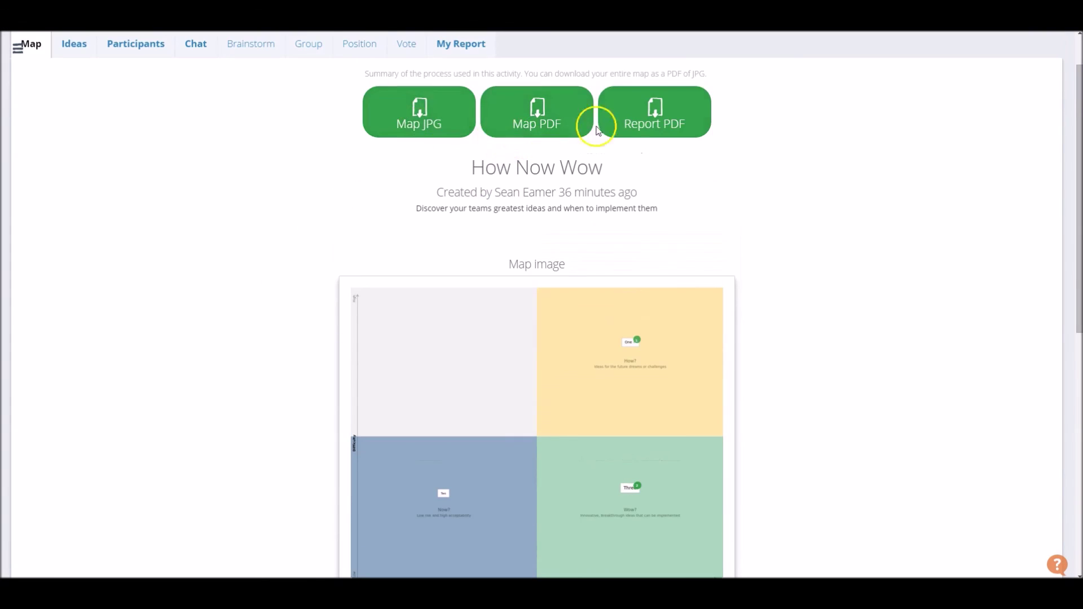
Step: Return to the Home page's My Maps list showing How Now Wow with 1 participant and 9 ideas
left_click(18, 48)
left_click(120, 292)
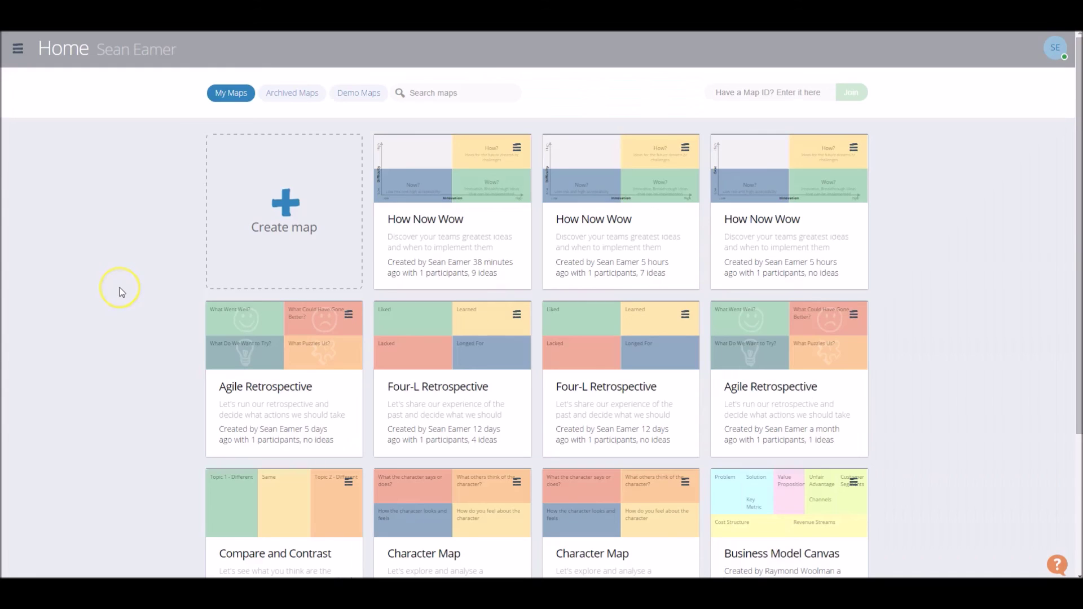